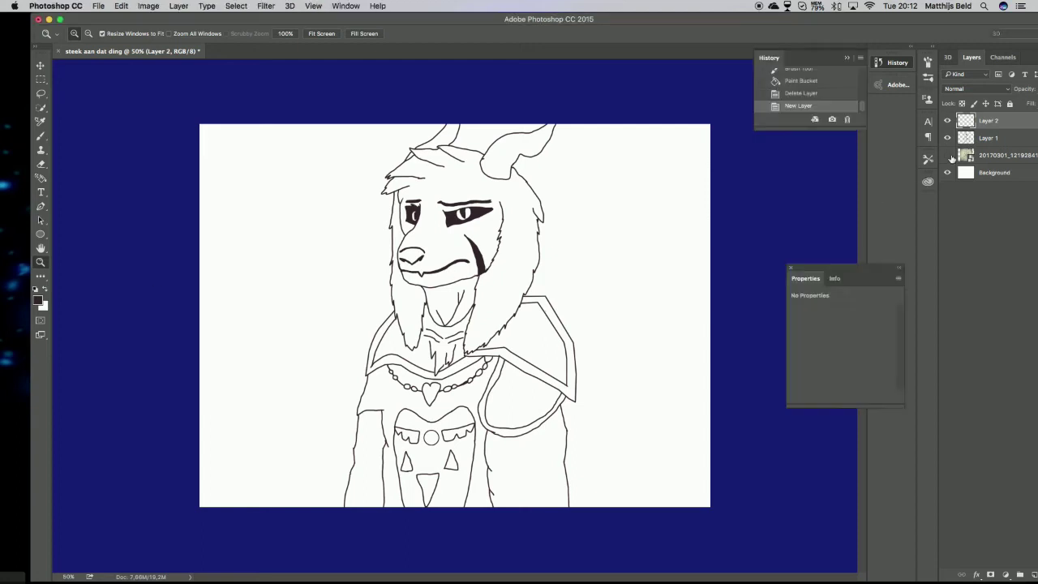
# Add the caption 'DRAWING I MADE A' and hide the reference photo
pyautogui.press('t')
pyautogui.click(247, 248)
pyautogui.write('DRAWING I MADE AT SCHOOL!')
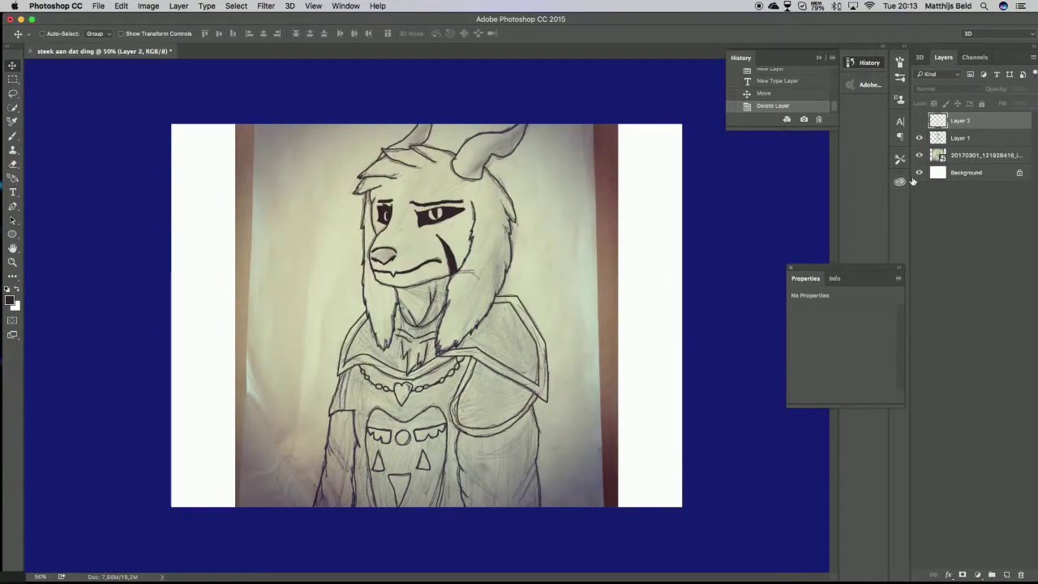
pyautogui.click(919, 155)
pyautogui.click(65, 299)
pyautogui.click(889, 294)
pyautogui.rightClick(67, 278)
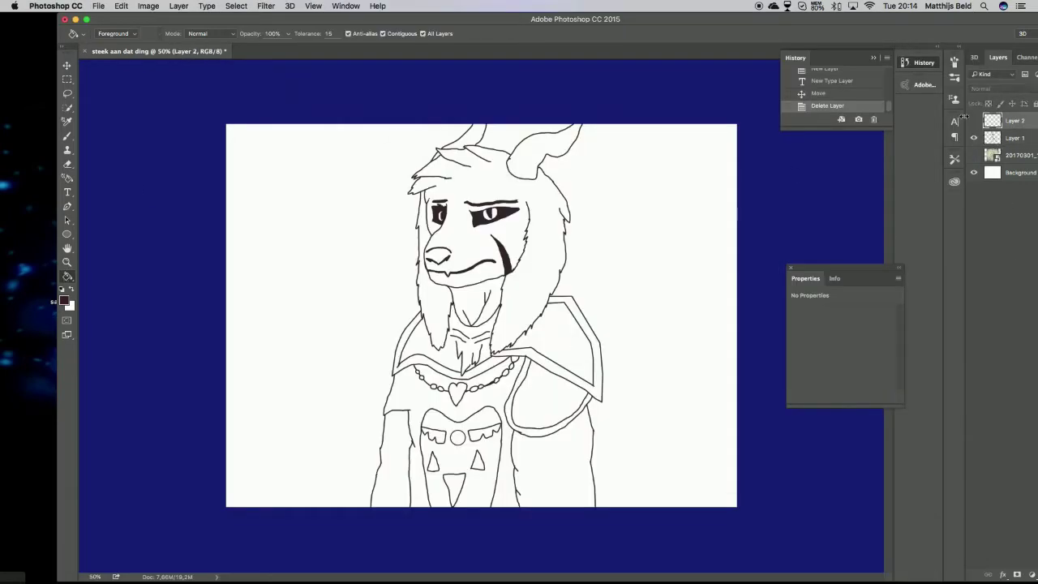
# On Layer 2, fill the shoulder pads and tunic dark maroon (#4b1934)
pyautogui.click(1013, 121)
pyautogui.click(560, 339)
pyautogui.click(426, 351)
pyautogui.click(551, 397)
pyautogui.press('i')
pyautogui.click(64, 299)
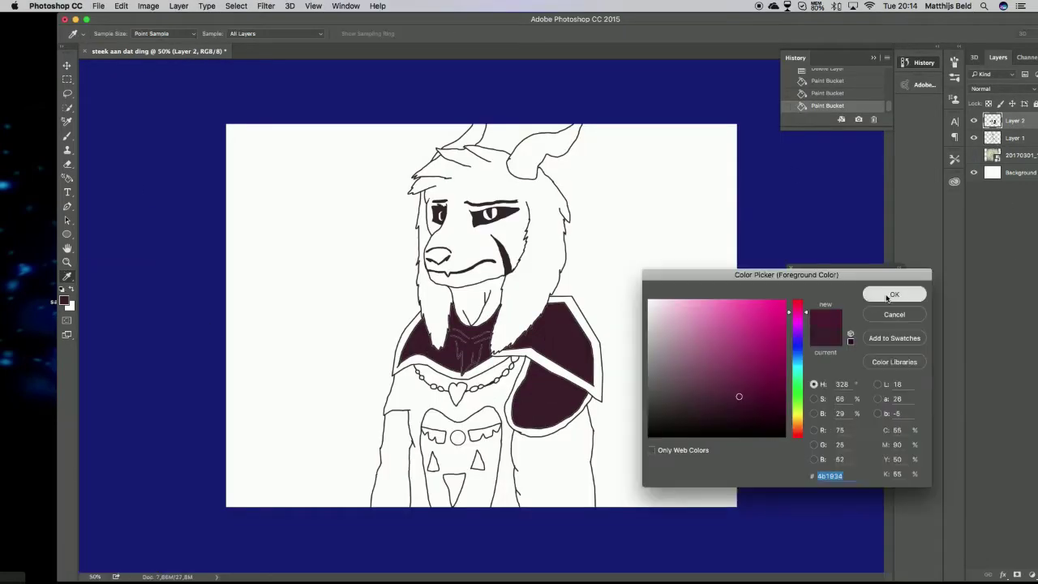
pyautogui.click(892, 294)
pyautogui.press('g')
pyautogui.click(65, 300)
pyautogui.click(897, 292)
# Fill the armour trim and sleeves grey, undoing a stray sleeve fill
pyautogui.click(401, 406)
pyautogui.click(65, 301)
pyautogui.click(896, 292)
pyautogui.click(534, 450)
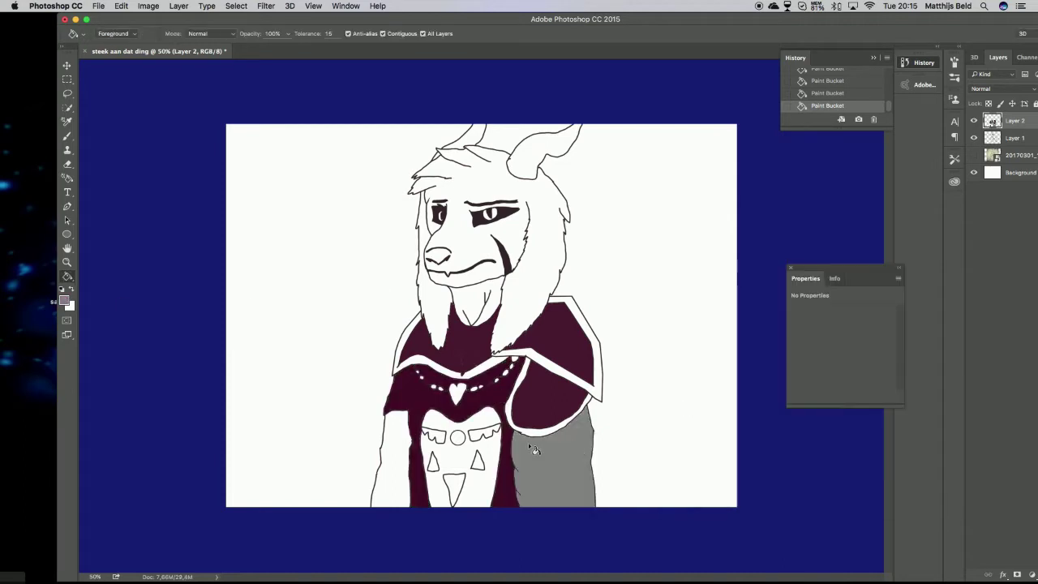
pyautogui.click(835, 80)
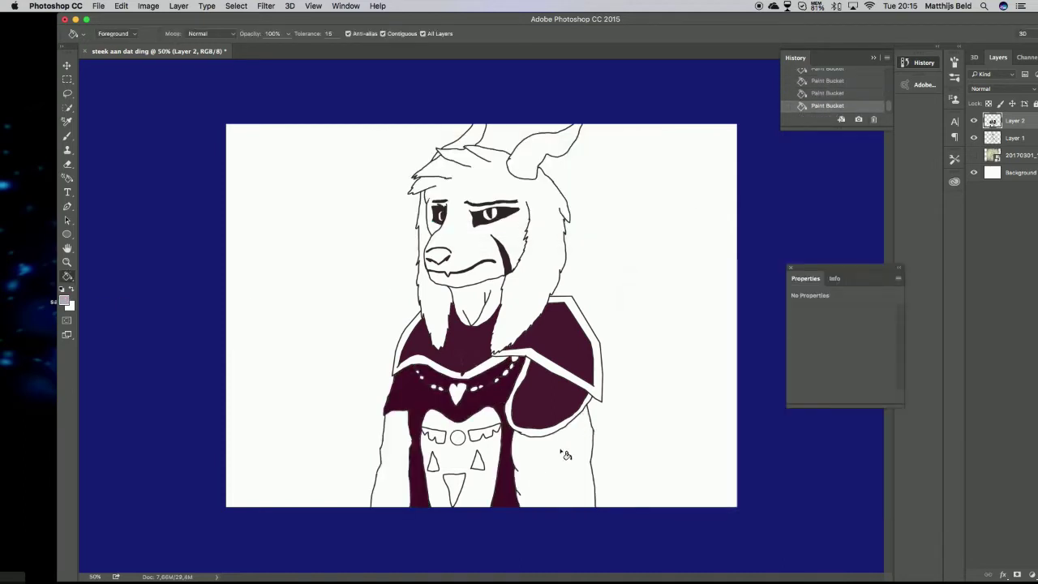
pyautogui.press('i')
pyautogui.click(894, 295)
# Zoom in on the chest and set the paint colour to yellow for the necklace
pyautogui.click(485, 389)
pyautogui.click(65, 301)
pyautogui.click(765, 338)
pyautogui.click(798, 420)
pyautogui.press('Return')
pyautogui.click(66, 275)
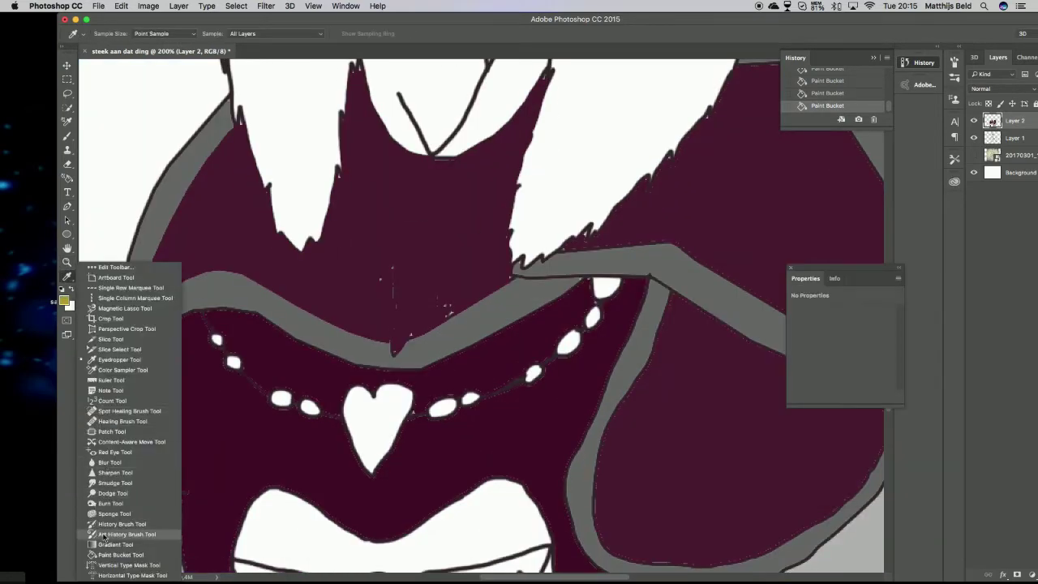
# Fill the heart and necklace beads yellow with the Paint Bucket
pyautogui.scroll(-1, 606, 278)
pyautogui.press('g')
pyautogui.click(371, 398)
pyautogui.scroll(-5, 371, 397)
pyautogui.keyDown('alt'); pyautogui.click(130, 364); pyautogui.keyUp('alt')
pyautogui.click(510, 341)
# Fill the face light grey, the chest panel dark purple and the teeth light grey
pyautogui.click(65, 300)
pyautogui.click(757, 363)
pyautogui.press('Return')
pyautogui.click(389, 438)
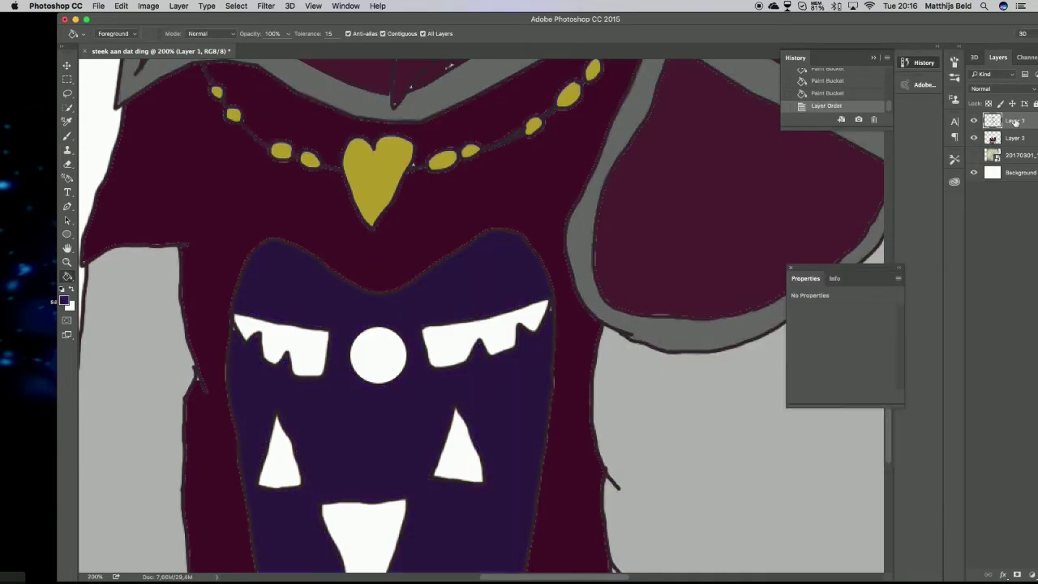
pyautogui.click(65, 301)
pyautogui.click(892, 295)
pyautogui.click(289, 346)
# Remove an unwanted fill step from history and return to Layer 2
pyautogui.click(1013, 138)
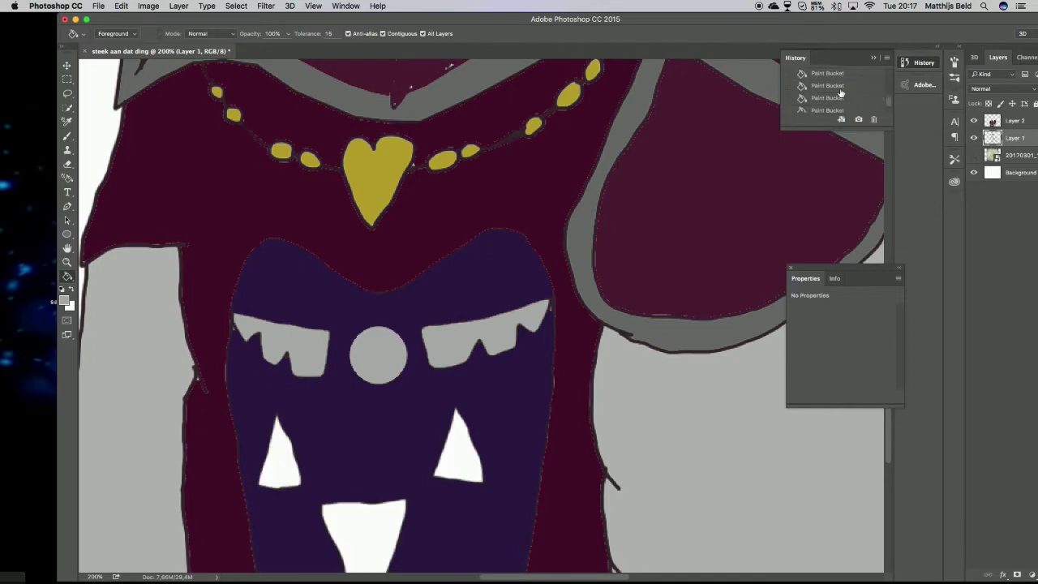
pyautogui.click(1013, 120)
pyautogui.click(873, 119)
pyautogui.click(598, 202)
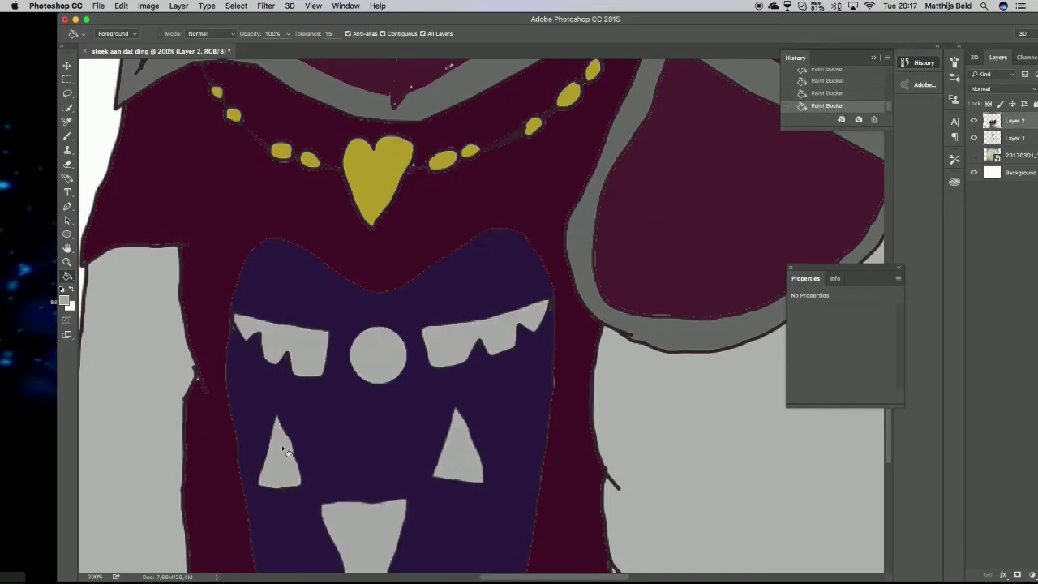
pyautogui.scroll(10, 369, 351)
pyautogui.scroll(5, 487, 291)
pyautogui.scroll(10, 503, 284)
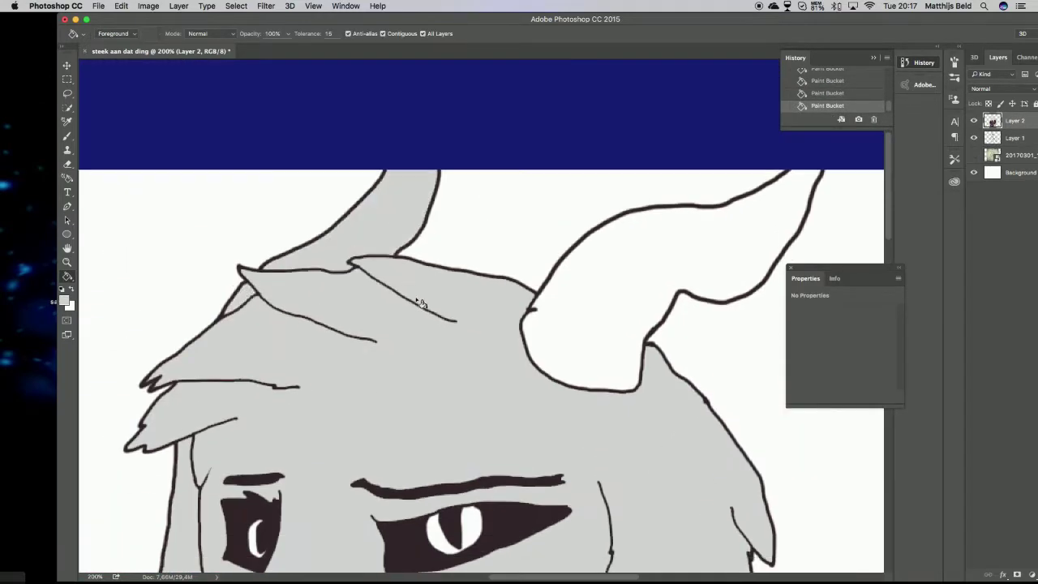
pyautogui.scroll(-5, 486, 284)
# Fill the eye yellow-green and move Layer 1 above Layer 2
pyautogui.click(64, 301)
pyautogui.click(795, 409)
pyautogui.click(894, 294)
pyautogui.click(454, 194)
pyautogui.hotkey('ctrl', '[')
pyautogui.scroll(-10, 292, 206)
pyautogui.scroll(-5, 173, 289)
# Zoom out and set the paint colour to the dark maroon robe colour
pyautogui.press('z')
pyautogui.scroll(-5, 378, 290)
pyautogui.scroll(1, 378, 289)
pyautogui.click(67, 276)
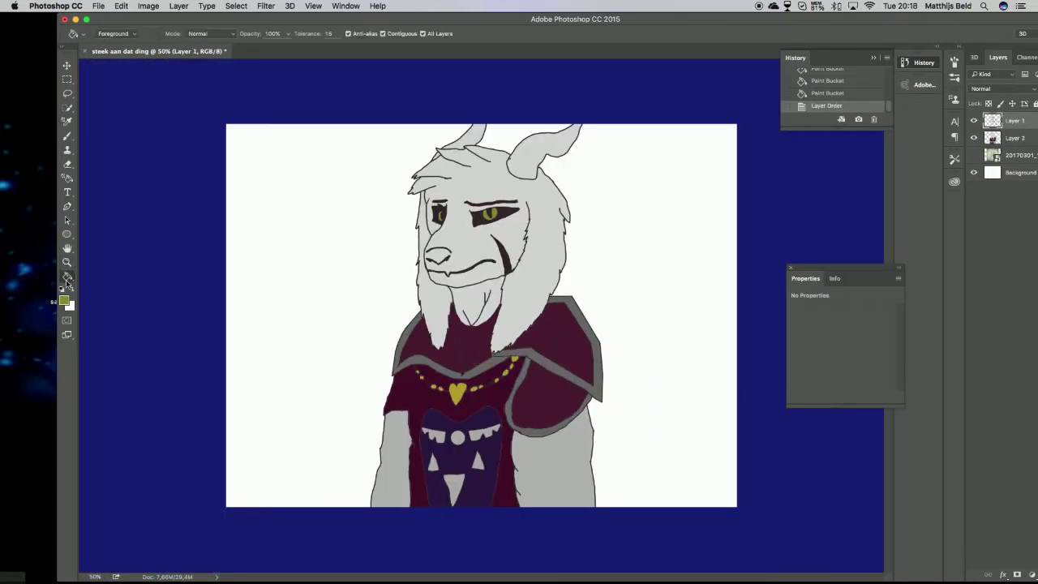
pyautogui.click(65, 301)
pyautogui.press('Return')
pyautogui.hotkey('ctrl', ']')
pyautogui.doubleClick(1013, 120)
# Refill the right shoulder a darker maroon and choose a secondary colour for the heart
pyautogui.press('Escape')
pyautogui.press('g')
pyautogui.click(551, 340)
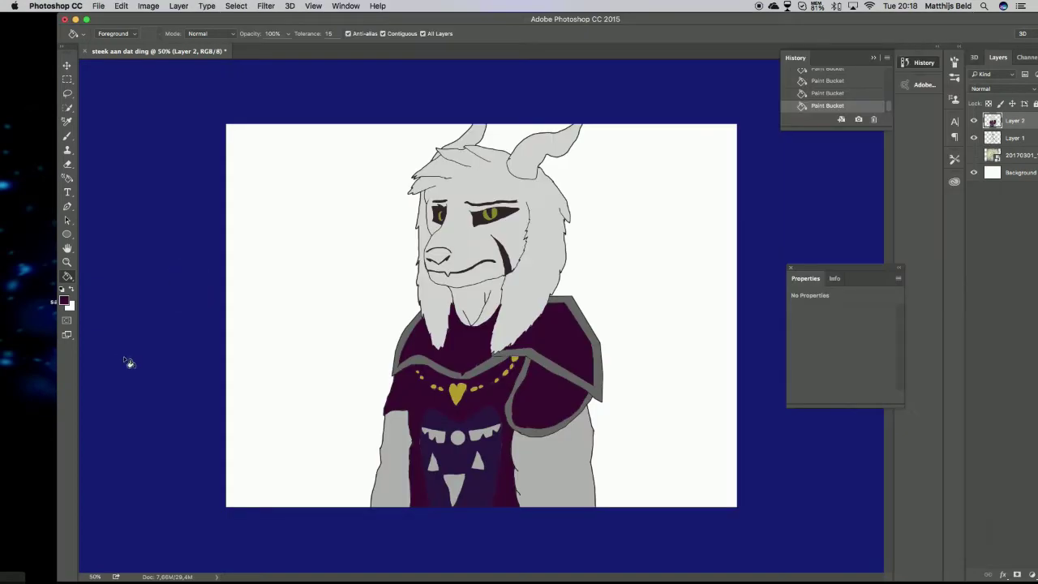
pyautogui.doubleClick(67, 261)
pyautogui.click(67, 276)
pyautogui.click(69, 305)
pyautogui.click(894, 294)
# Fill the heart red by swapping the foreground and background colours
pyautogui.hotkey('ctrl', '+')
pyautogui.click(440, 418)
pyautogui.press('x')
pyautogui.click(440, 417)
pyautogui.press('x')
pyautogui.hscroll(3, 516, 247)
pyautogui.scroll(-10, 283, 267)
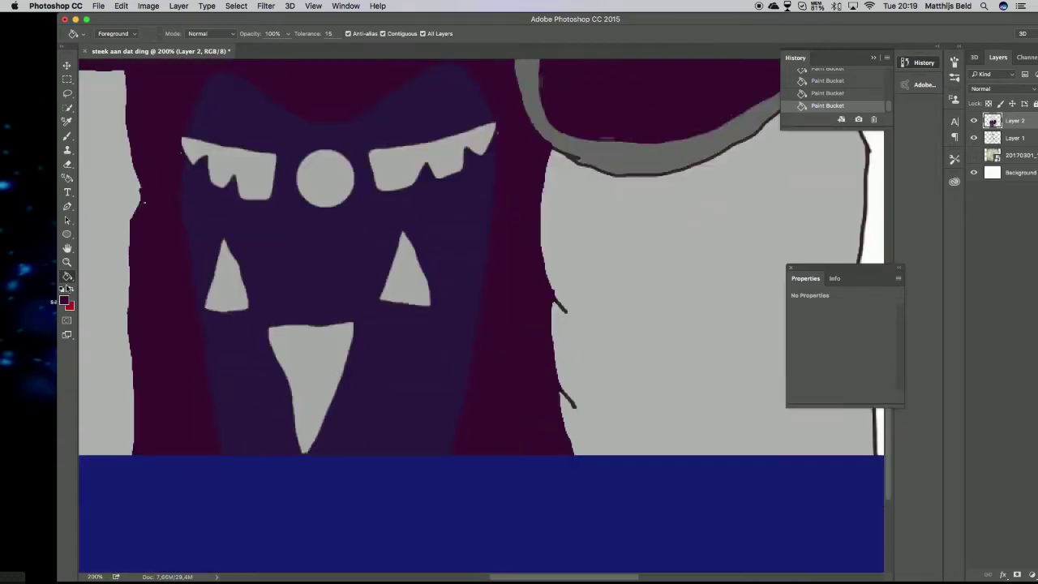
pyautogui.scroll(2, 679, 241)
pyautogui.scroll(5, 475, 378)
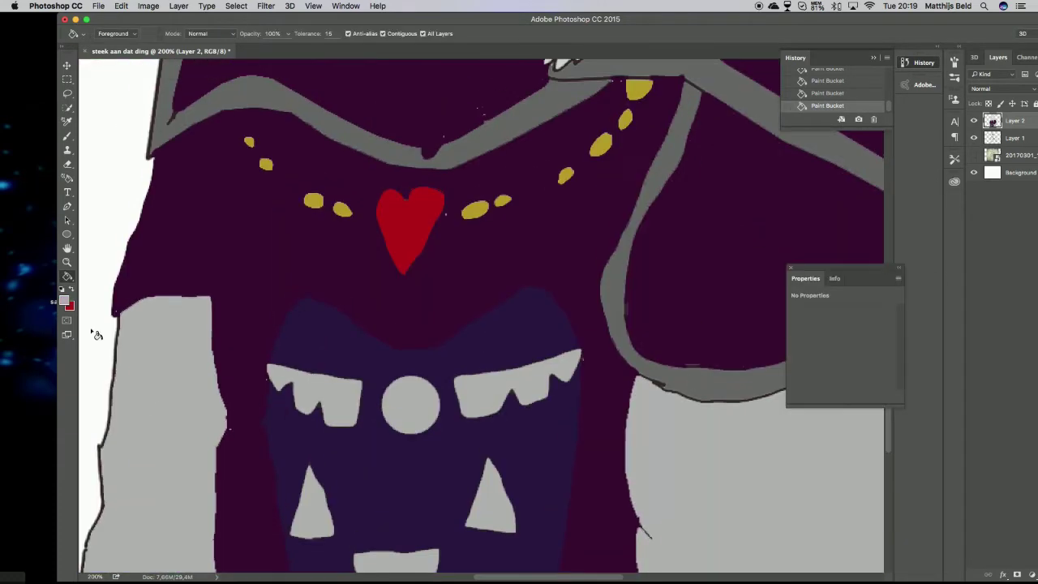
pyautogui.scroll(8, 706, 271)
pyautogui.scroll(10, 364, 419)
# Set the paint colour to yellow for the eyes and move Layer 1 above Layer 2
pyautogui.click(64, 300)
pyautogui.click(788, 424)
pyautogui.press('Return')
pyautogui.hotkey('ctrl', '[')
pyautogui.scroll(-10, 313, 157)
pyautogui.scroll(8, 486, 525)
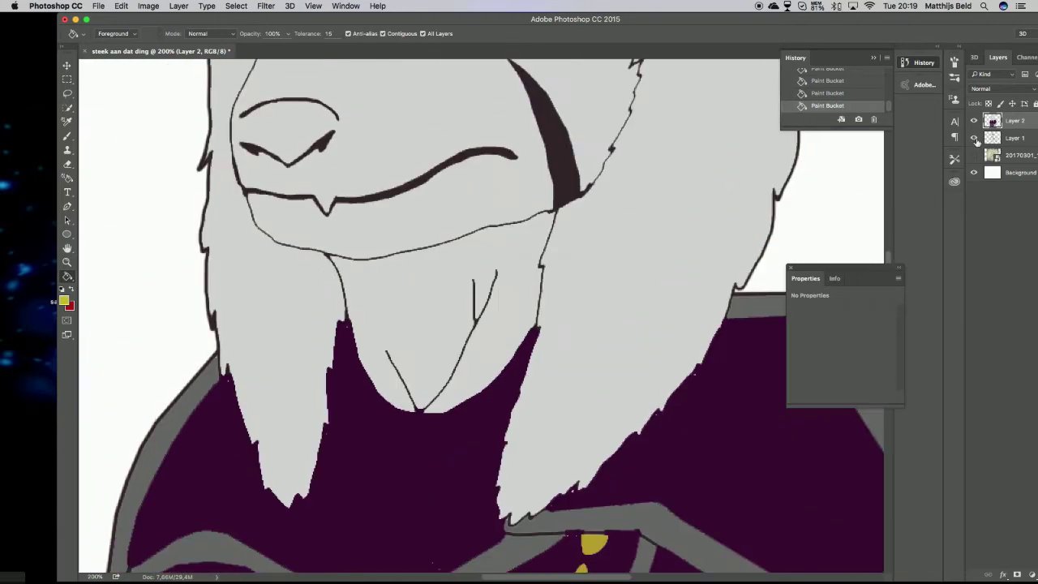
# Fit the whole drawing on screen, then zoom to 100% on the chest
pyautogui.press('z')
pyautogui.rightClick(388, 282)
pyautogui.click(407, 287)
pyautogui.click(480, 305)
pyautogui.scroll(-3, 480, 304)
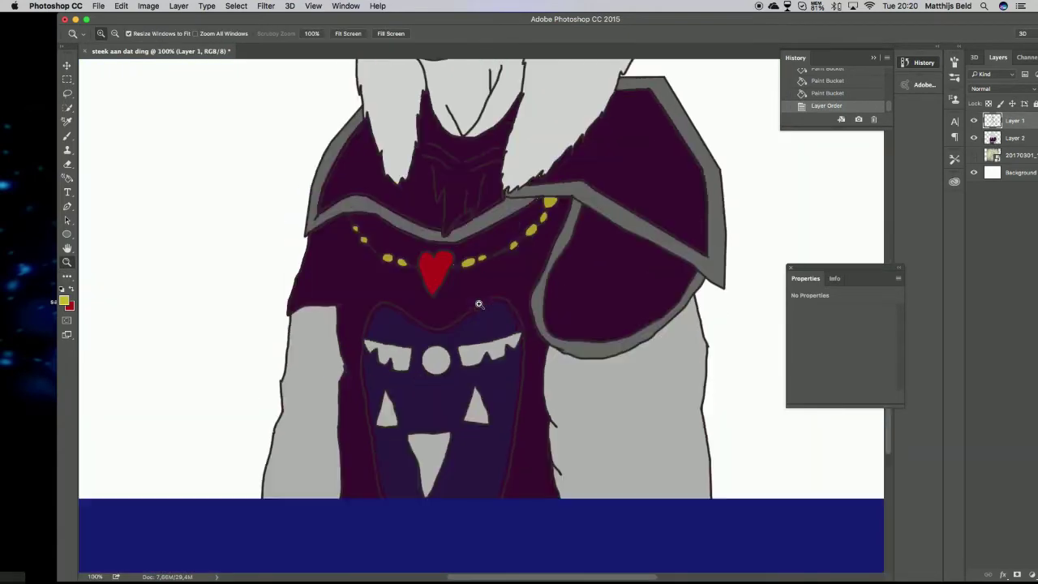
pyautogui.scroll(2, 480, 305)
# Soften the robe edges on Layer 2 with the Blur tool
pyautogui.click(67, 276)
pyautogui.click(121, 494)
pyautogui.click(526, 407)
pyautogui.click(1014, 138)
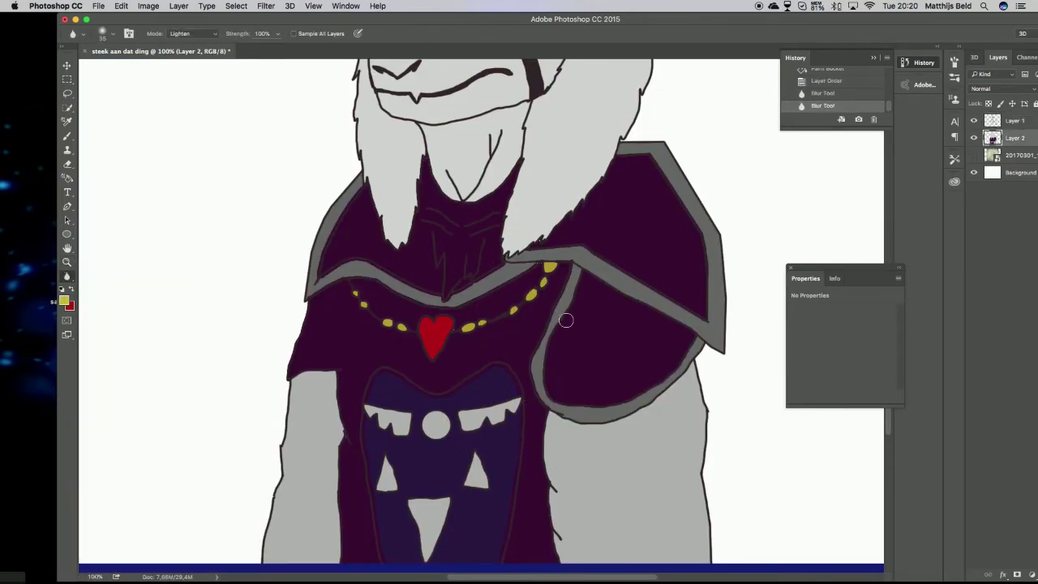
pyautogui.scroll(-1, 505, 342)
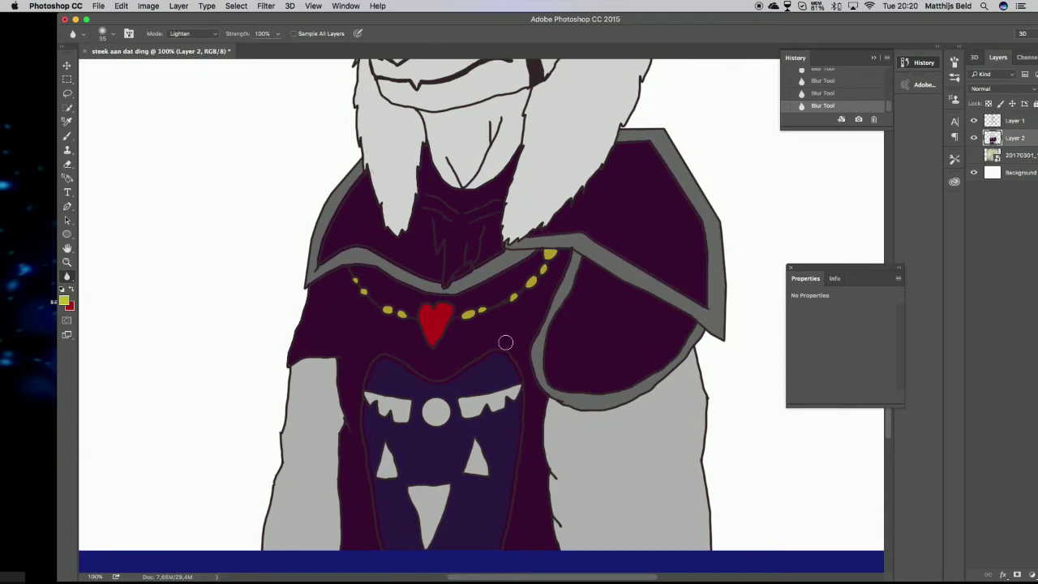
pyautogui.scroll(2, 319, 332)
# Duplicate Layer 2 to create Layer 2 copy
pyautogui.rightClick(1014, 137)
pyautogui.click(940, 201)
pyautogui.click(67, 275)
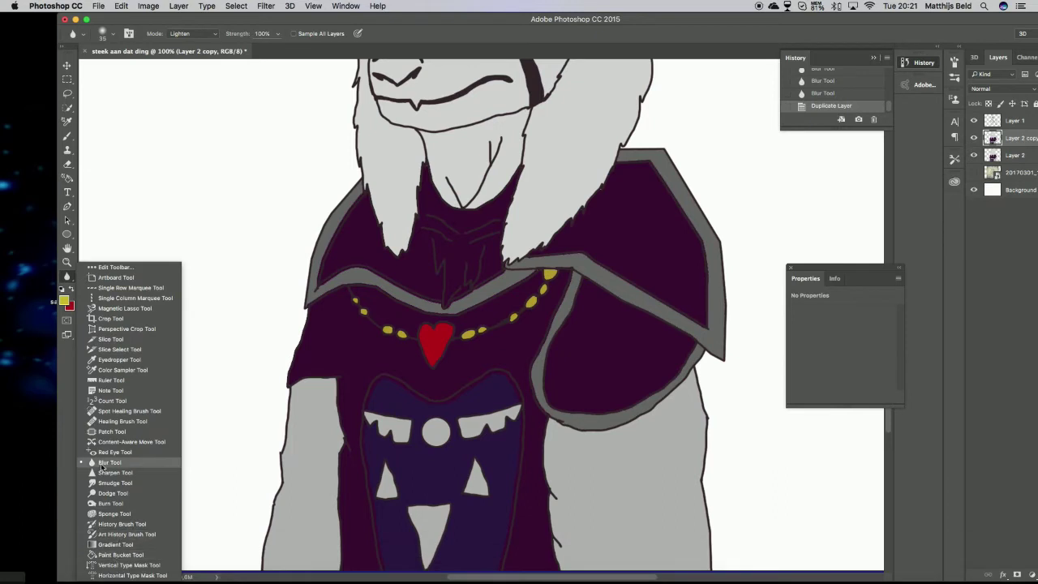
# Burn shadows along the right arm under the shoulder, undoing one extra stroke
pyautogui.click(113, 493)
pyautogui.scroll(-3, 486, 365)
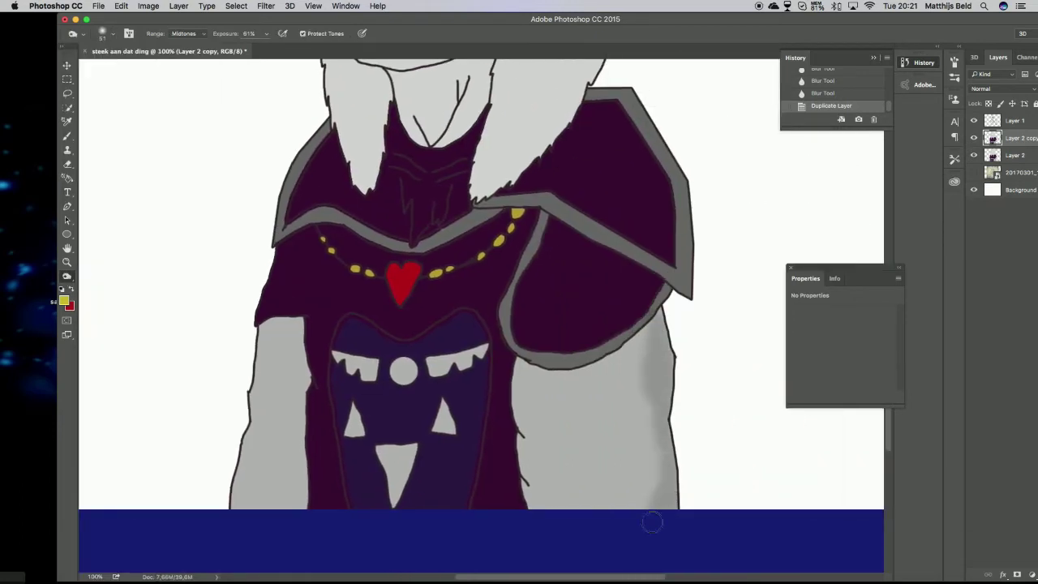
pyautogui.moveTo(653, 522)
pyautogui.mouseDown()
pyautogui.moveTo(648, 329)
pyautogui.moveTo(660, 403)
pyautogui.mouseUp()
pyautogui.moveTo(661, 316); pyautogui.dragTo(660, 509)
pyautogui.hscroll(-5, 519, 325)
pyautogui.moveTo(429, 300); pyautogui.dragTo(421, 485)
pyautogui.click(873, 120)
pyautogui.click(600, 200)
# Burn shading into the left grey arm and down the body's edge
pyautogui.moveTo(398, 348); pyautogui.dragTo(421, 470)
pyautogui.scroll(3, 589, 273)
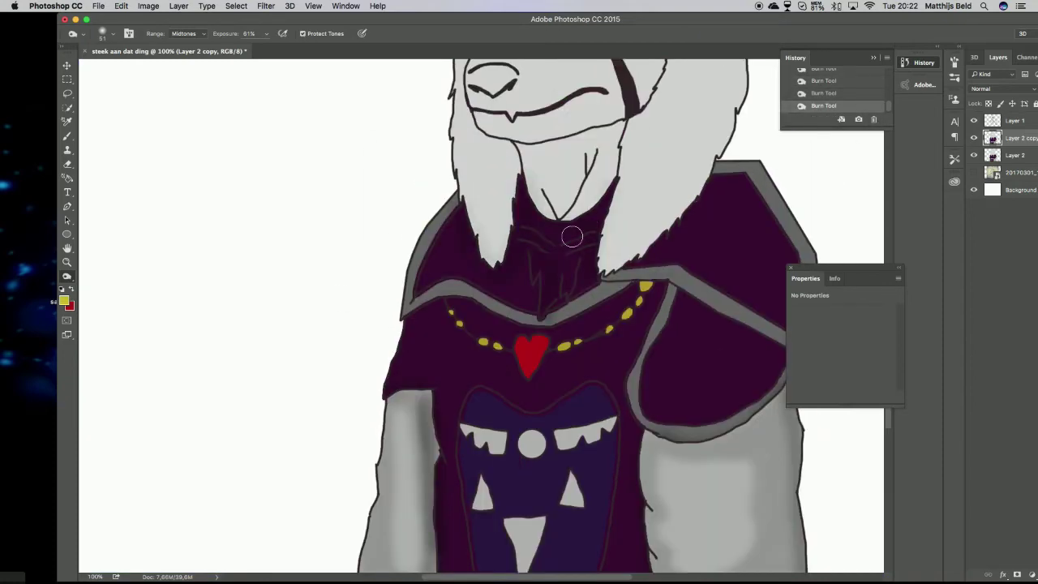
pyautogui.scroll(-3, 722, 192)
pyautogui.hscroll(5, 692, 221)
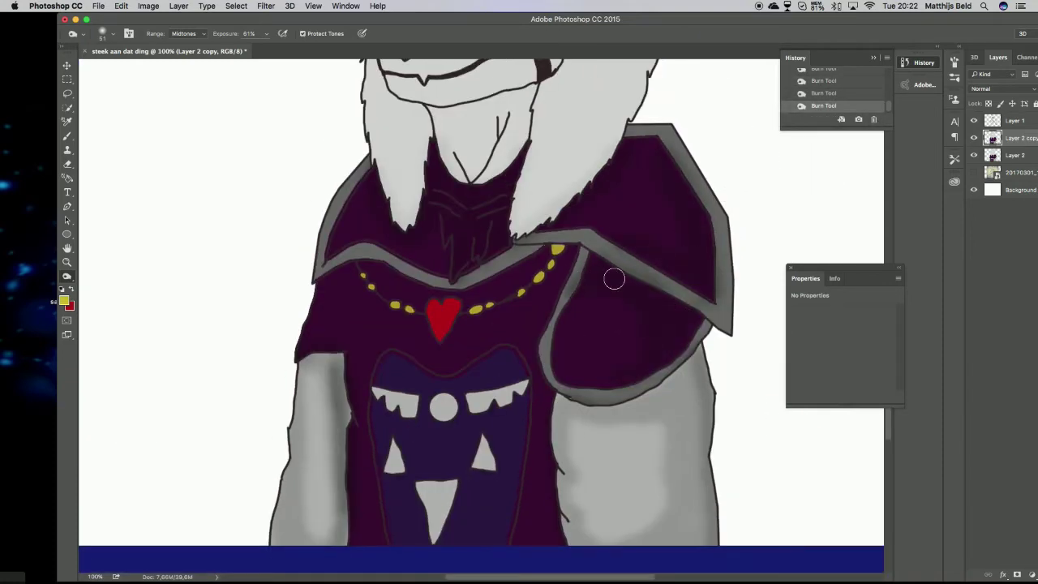
pyautogui.hscroll(-5, 647, 317)
pyautogui.hscroll(2, 498, 303)
pyautogui.scroll(-3, 498, 303)
pyautogui.hscroll(4, 468, 456)
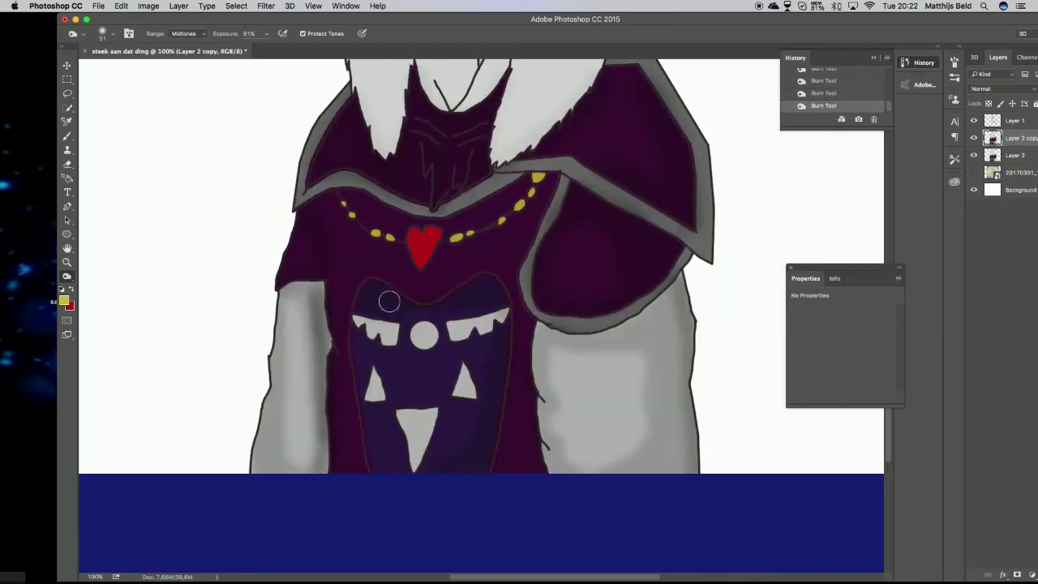
pyautogui.scroll(3, 398, 463)
pyautogui.hscroll(-1, 531, 278)
pyautogui.scroll(10, 416, 351)
pyautogui.moveTo(648, 170)
pyautogui.mouseDown()
pyautogui.moveTo(602, 275)
pyautogui.moveTo(582, 460)
pyautogui.mouseUp()
# Shade the chin and neck above the collar and the fur around the forehead and right horn
pyautogui.moveTo(491, 440)
pyautogui.mouseDown()
pyautogui.moveTo(479, 382)
pyautogui.moveTo(465, 416)
pyautogui.moveTo(475, 424)
pyautogui.moveTo(509, 391)
pyautogui.moveTo(470, 316)
pyautogui.moveTo(474, 194)
pyautogui.moveTo(511, 365)
pyautogui.mouseUp()
pyautogui.hscroll(-5, 509, 392)
pyautogui.scroll(3, 511, 365)
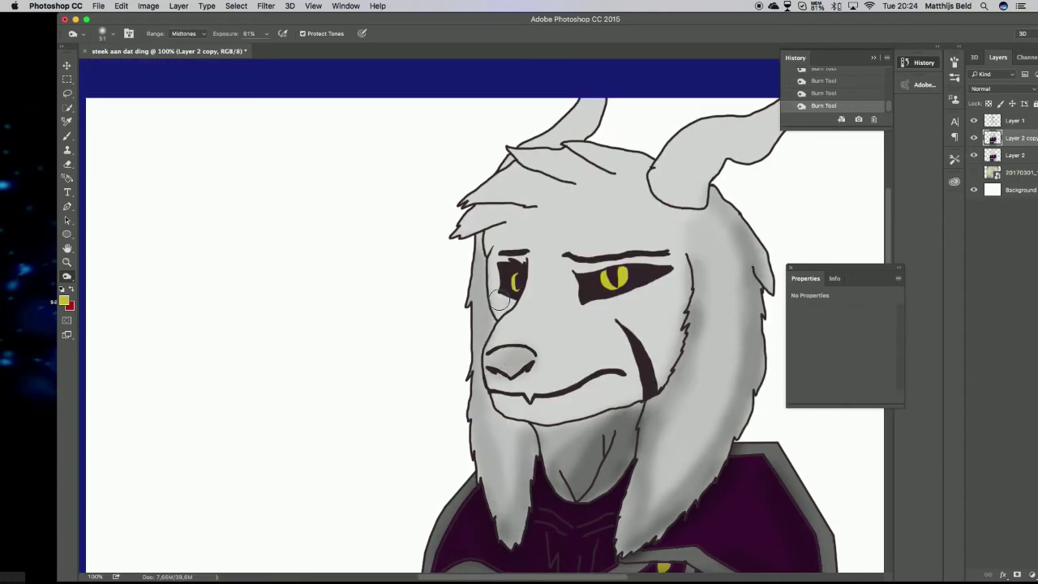
pyautogui.moveTo(479, 215)
pyautogui.mouseDown()
pyautogui.moveTo(559, 162)
pyautogui.moveTo(600, 154)
pyautogui.moveTo(551, 186)
pyautogui.moveTo(590, 188)
pyautogui.mouseUp()
pyautogui.hscroll(5, 600, 154)
pyautogui.scroll(-2, 590, 188)
pyautogui.scroll(-5, 475, 384)
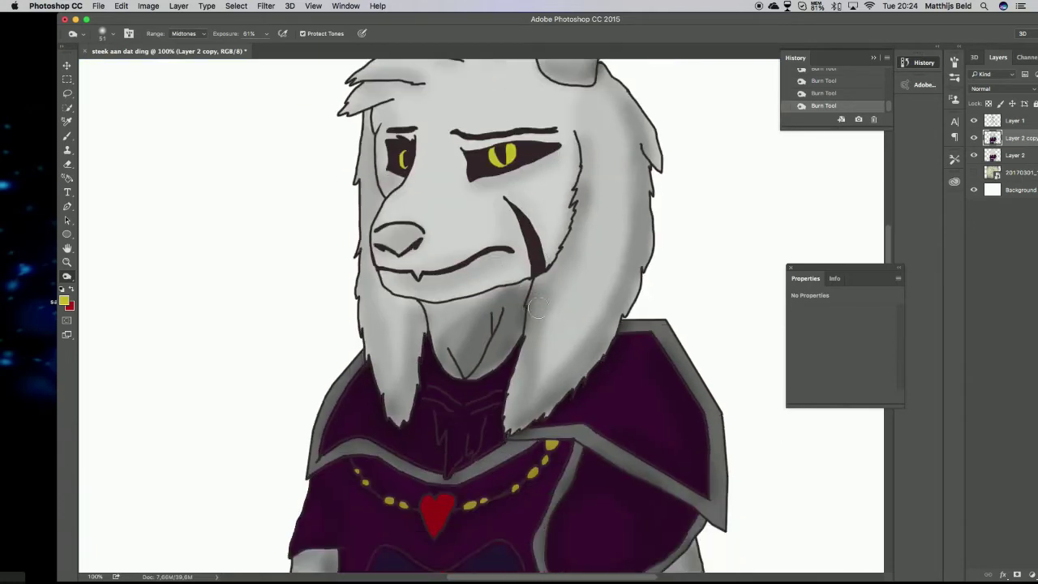
pyautogui.hscroll(-4, 574, 355)
pyautogui.scroll(5, 574, 355)
# Set black as the painting colour and select Layer 1
pyautogui.click(1013, 120)
pyautogui.click(64, 300)
pyautogui.click(653, 429)
pyautogui.click(892, 294)
# Fill the neck area and the remaining neck gap with black using the Paint Bucket
pyautogui.press('g')
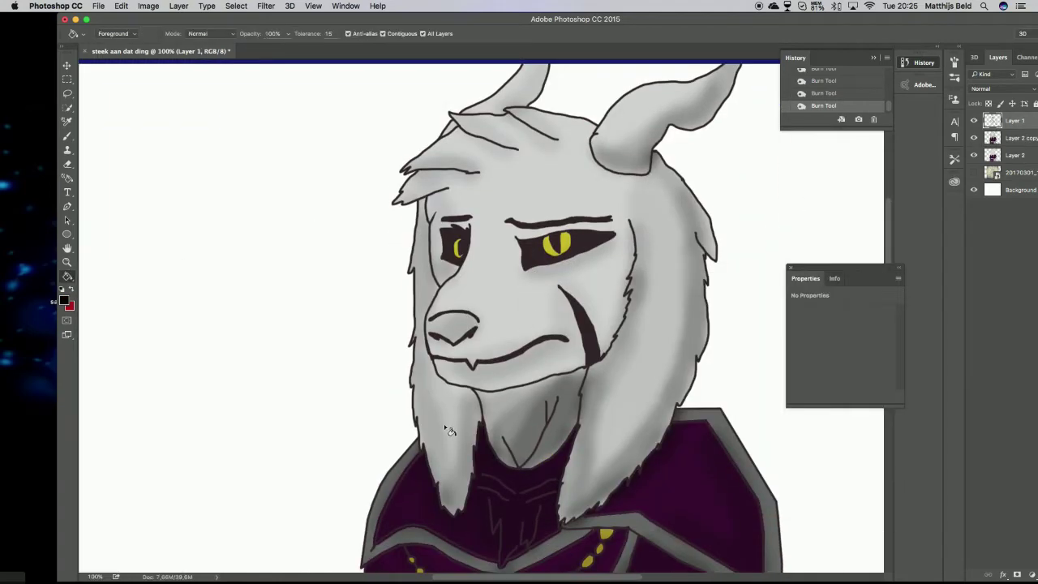
pyautogui.click(550, 507)
pyautogui.click(480, 466)
pyautogui.scroll(-5, 487, 365)
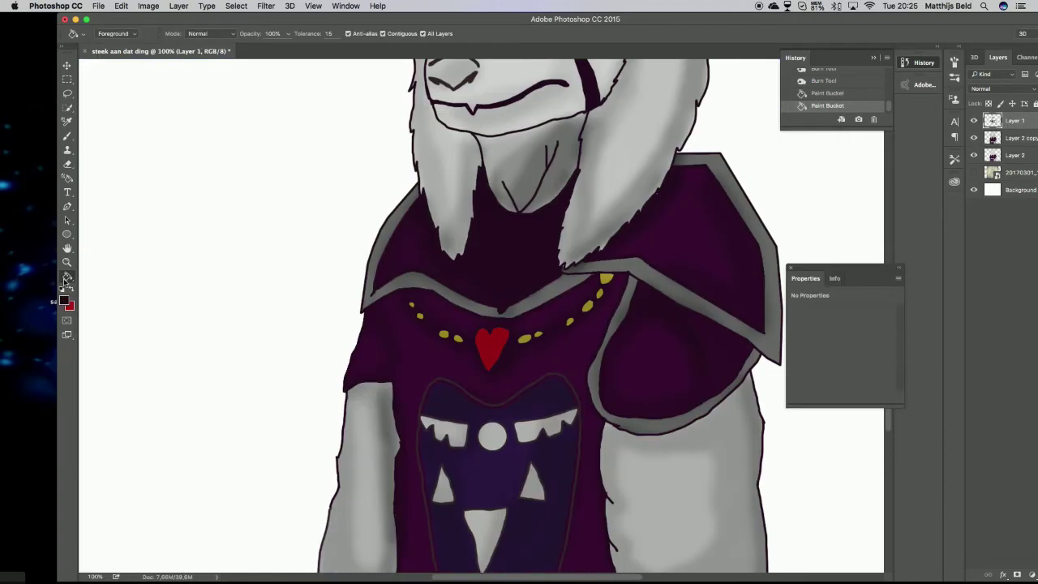
# Touch up the necklace line with small brush dabs
pyautogui.press('b')
pyautogui.click(500, 313)
pyautogui.click(503, 316)
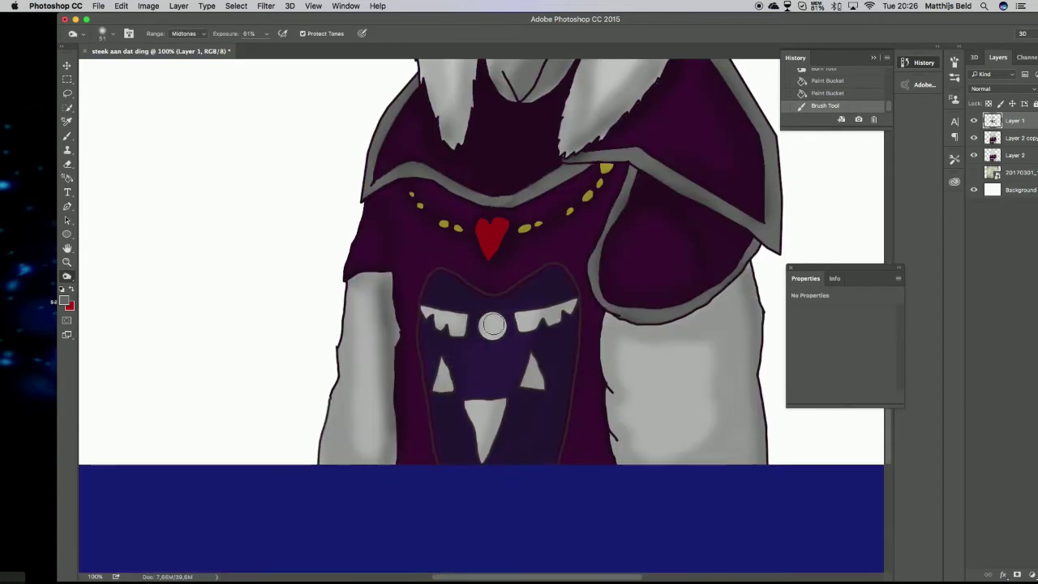
# Scroll up and down over the canvas to review the face and eye area
pyautogui.scroll(2, 495, 324)
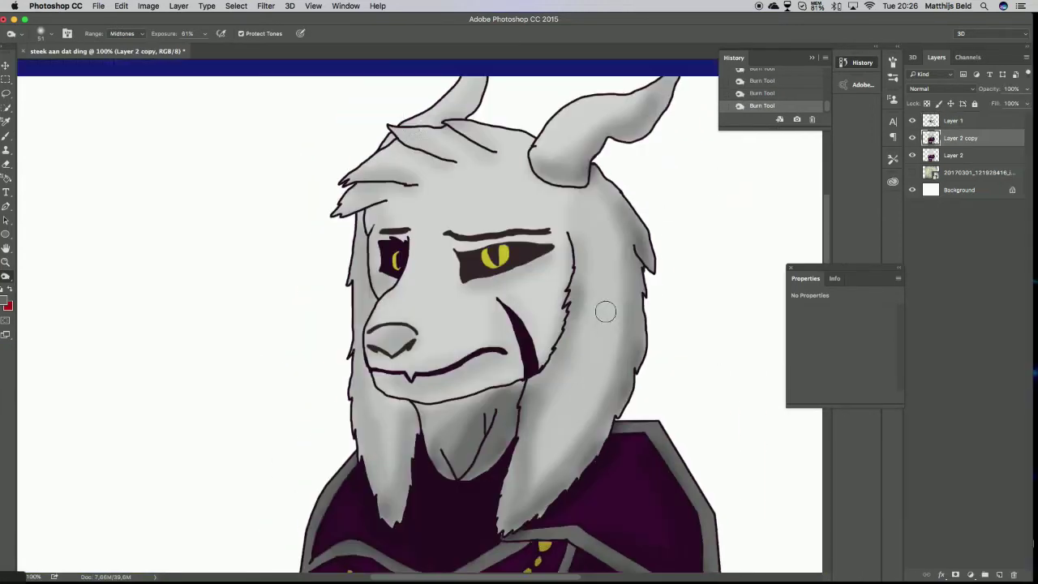
pyautogui.scroll(-3, 361, 279)
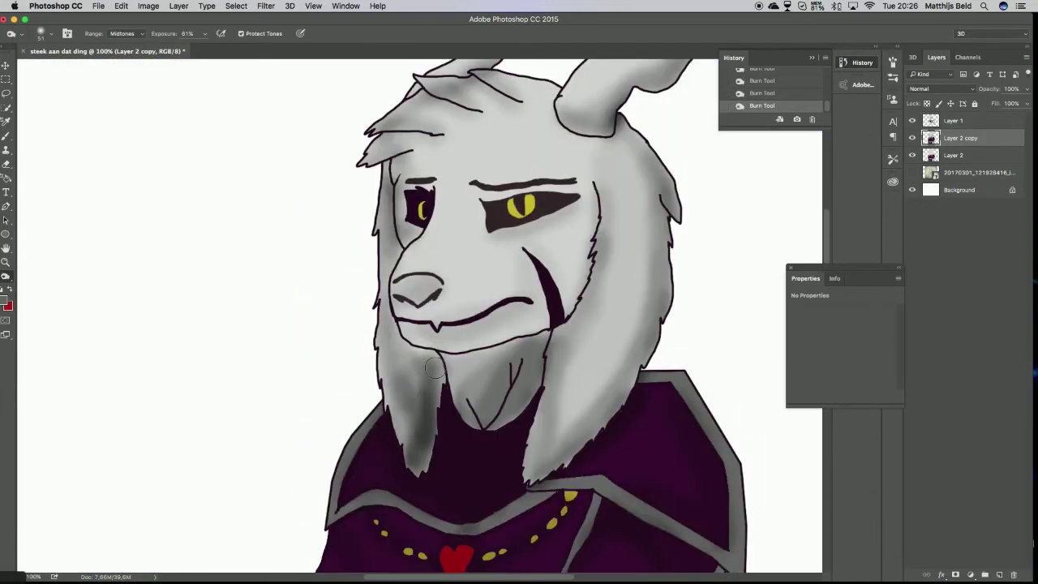
pyautogui.scroll(-5, 376, 316)
pyautogui.scroll(5, 373, 341)
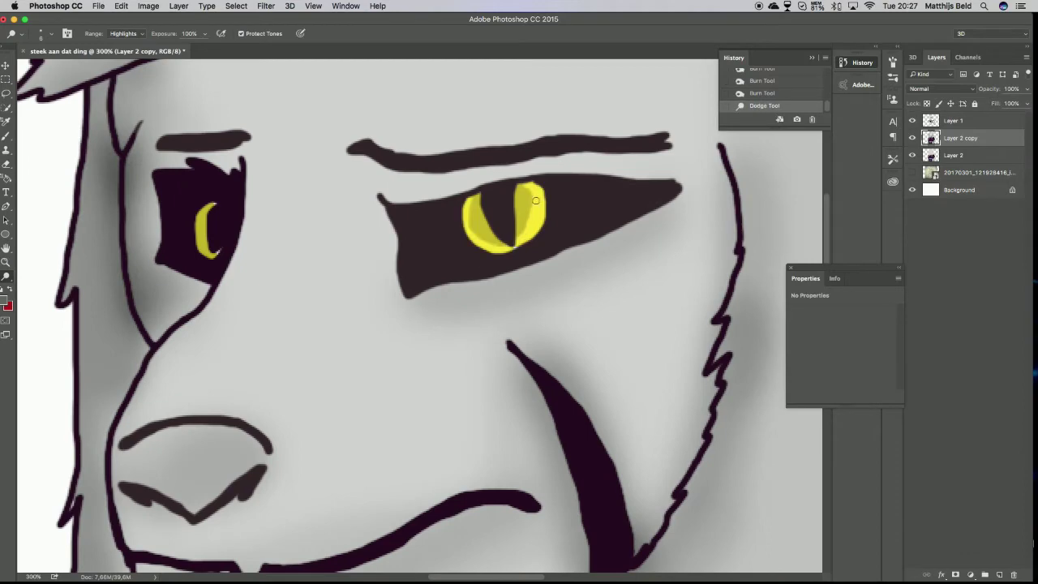
# Burn the edges of both yellow eyes with the Shadows range
pyautogui.click(136, 33)
pyautogui.click(6, 276)
pyautogui.moveTo(478, 203); pyautogui.dragTo(527, 235)
pyautogui.moveTo(203, 211); pyautogui.dragTo(219, 243)
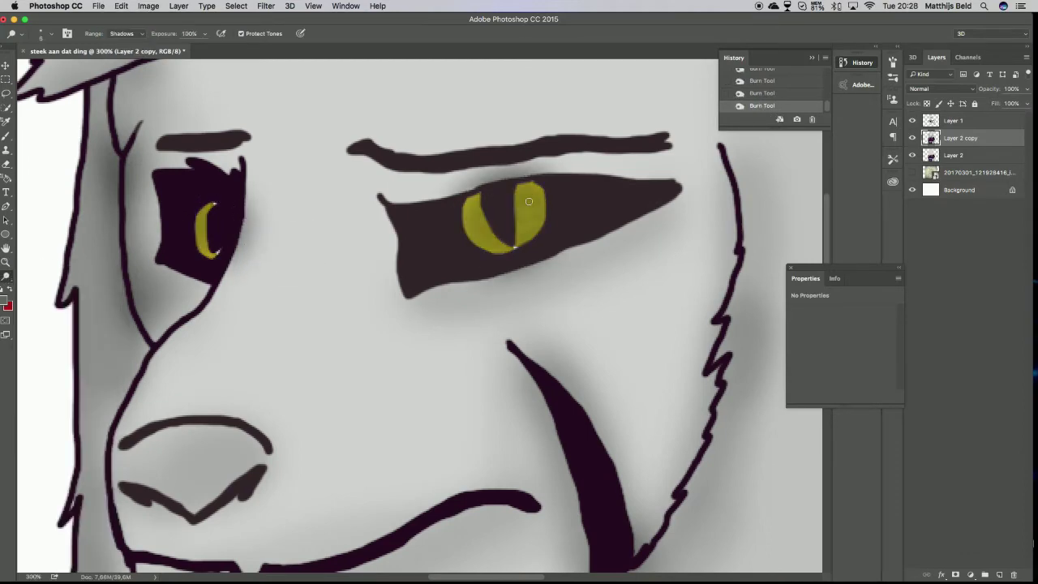
# Dodge the right yellow eye at Midtones, then Highlights, to make it glow
pyautogui.click(122, 33)
pyautogui.click(122, 45)
pyautogui.moveTo(522, 231); pyautogui.dragTo(528, 212)
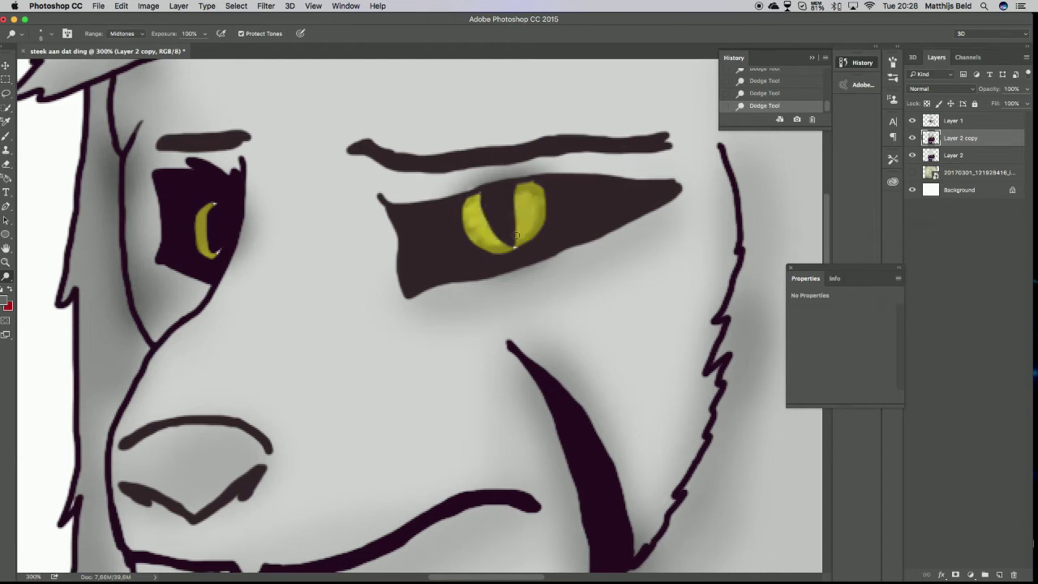
pyautogui.click(133, 42)
pyautogui.moveTo(523, 213); pyautogui.dragTo(514, 229)
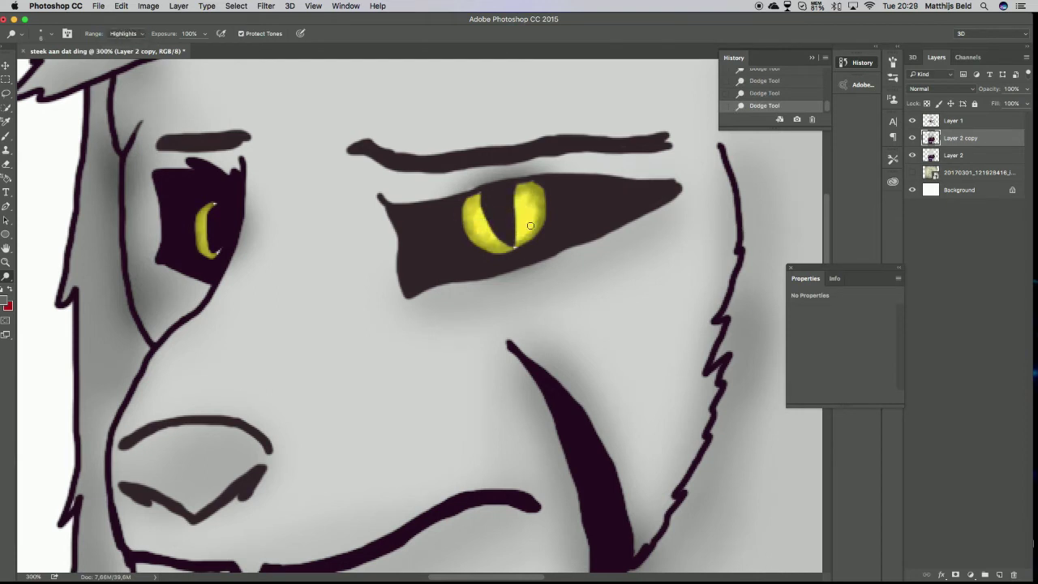
pyautogui.scroll(-10, 511, 243)
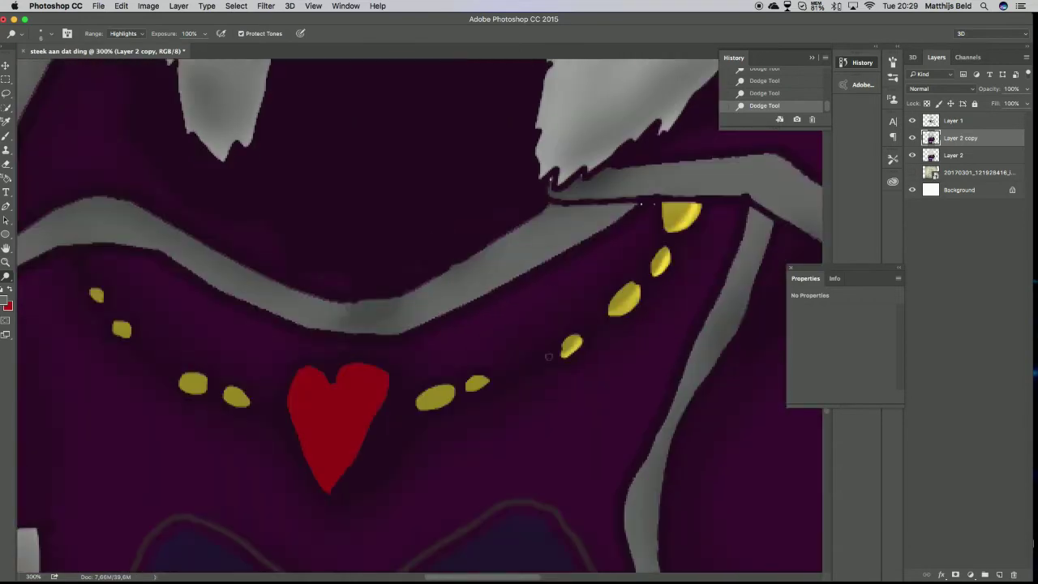
# Set the Dodge range and lighten the grey collar band and robe band
pyautogui.hscroll(-5, 287, 393)
pyautogui.scroll(2, 325, 422)
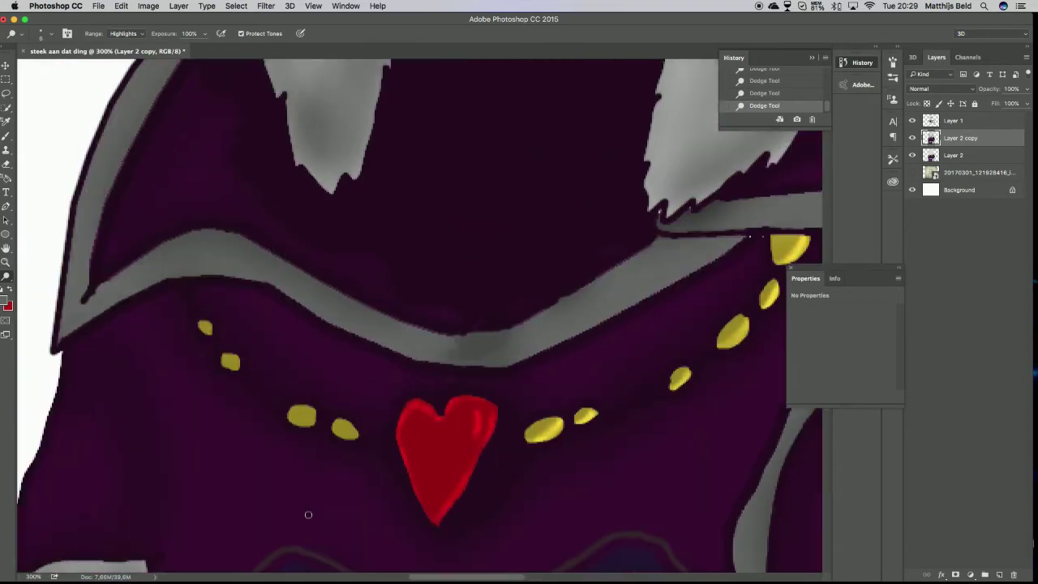
pyautogui.click(123, 34)
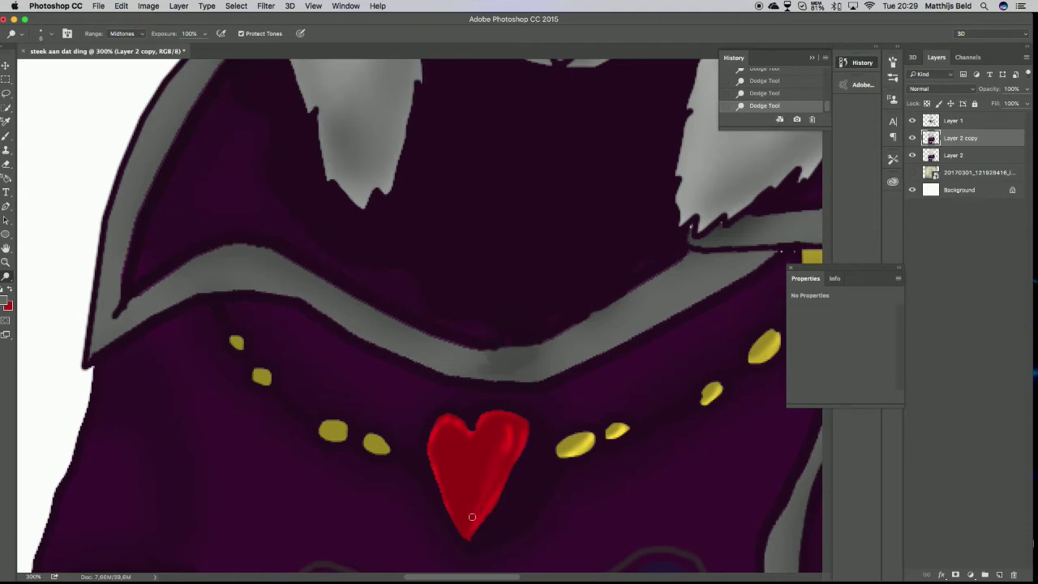
pyautogui.hscroll(6, 261, 377)
pyautogui.scroll(2, 261, 378)
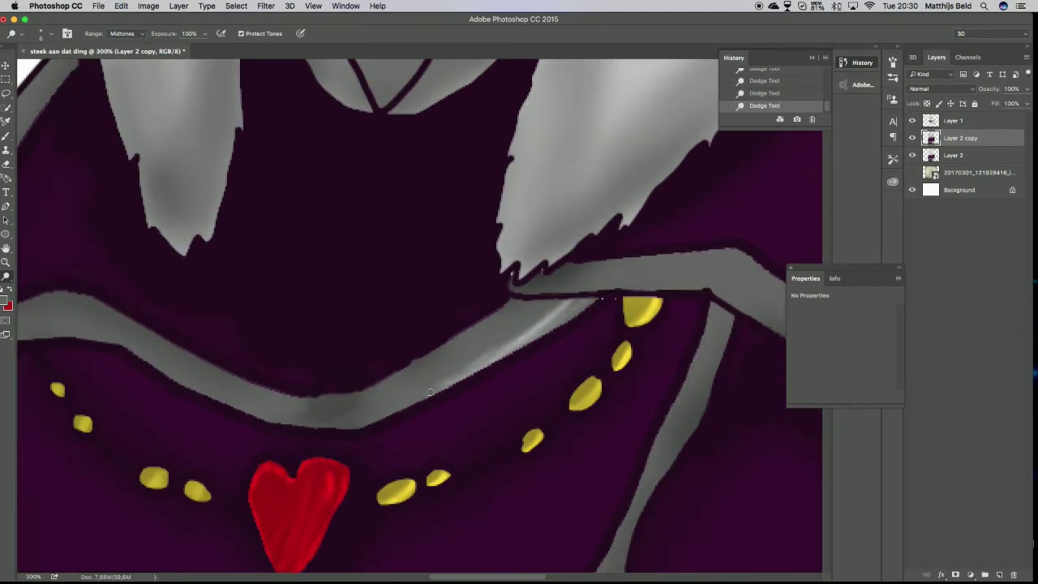
pyautogui.hscroll(-8, 257, 327)
pyautogui.moveTo(257, 327); pyautogui.dragTo(560, 417)
pyautogui.scroll(3, 486, 440)
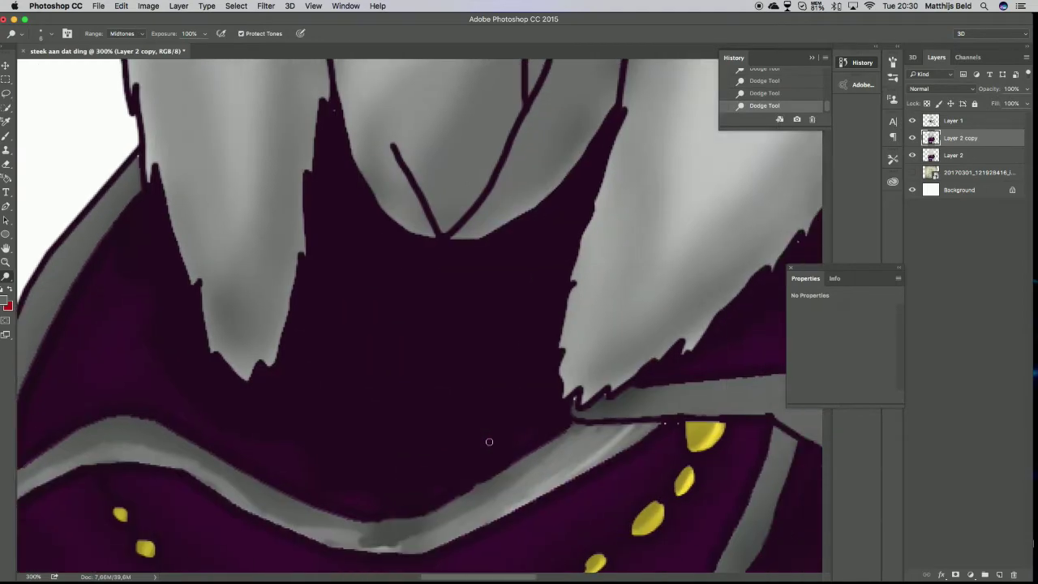
pyautogui.hscroll(8, 487, 405)
pyautogui.scroll(-3, 486, 405)
pyautogui.moveTo(616, 324); pyautogui.dragTo(620, 522)
# Brighten the grey border bands on the right, top, collar-dot area, bottom and left edges
pyautogui.hscroll(2, 514, 377)
pyautogui.moveTo(514, 376)
pyautogui.mouseDown()
pyautogui.moveTo(486, 243)
pyautogui.moveTo(349, 77)
pyautogui.mouseUp()
pyautogui.scroll(1, 486, 267)
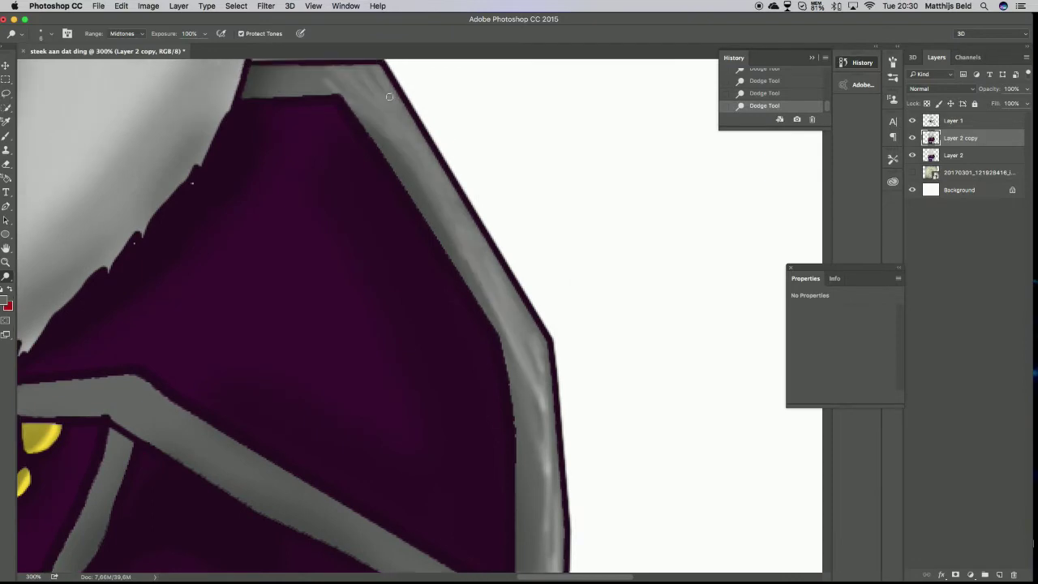
pyautogui.moveTo(539, 560); pyautogui.dragTo(535, 325)
pyautogui.moveTo(292, 77)
pyautogui.mouseDown()
pyautogui.moveTo(432, 159)
pyautogui.moveTo(547, 487)
pyautogui.mouseUp()
pyautogui.scroll(-5, 547, 487)
pyautogui.moveTo(162, 227)
pyautogui.mouseDown()
pyautogui.moveTo(394, 324)
pyautogui.moveTo(535, 446)
pyautogui.mouseUp()
pyautogui.hscroll(-10, 458, 398)
pyautogui.scroll(4, 458, 398)
pyautogui.scroll(-5, 458, 398)
pyautogui.scroll(-3, 446, 397)
pyautogui.hscroll(1, 446, 397)
pyautogui.moveTo(616, 324); pyautogui.dragTo(275, 243)
pyautogui.moveTo(276, 203); pyautogui.dragTo(273, 293)
# Dodge light streaks onto the grey sleeves
pyautogui.hscroll(-10, 324, 356)
pyautogui.scroll(-2, 398, 416)
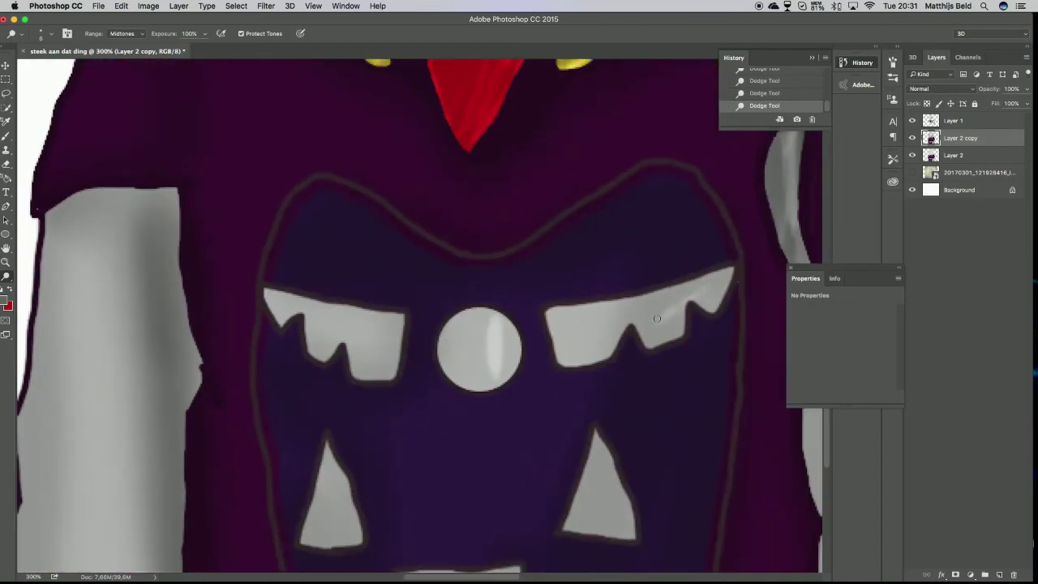
pyautogui.scroll(3, 672, 310)
pyautogui.hscroll(10, 519, 338)
pyautogui.scroll(-4, 519, 338)
pyautogui.moveTo(275, 275); pyautogui.dragTo(368, 373)
pyautogui.scroll(1, 351, 482)
pyautogui.moveTo(600, 399); pyautogui.dragTo(544, 458)
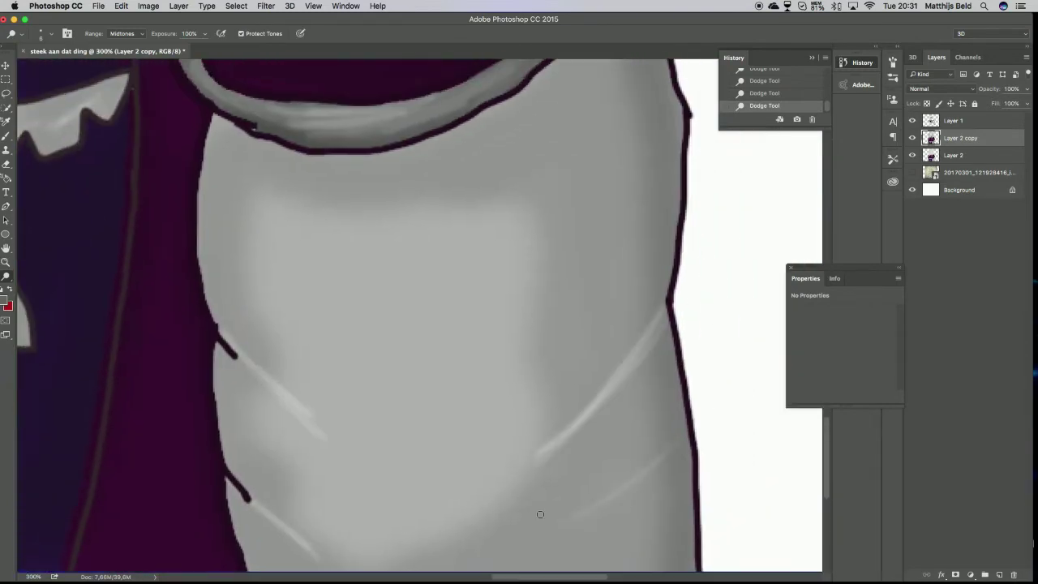
pyautogui.hscroll(10, 666, 442)
pyautogui.hscroll(4, 519, 405)
pyautogui.scroll(-3, 380, 530)
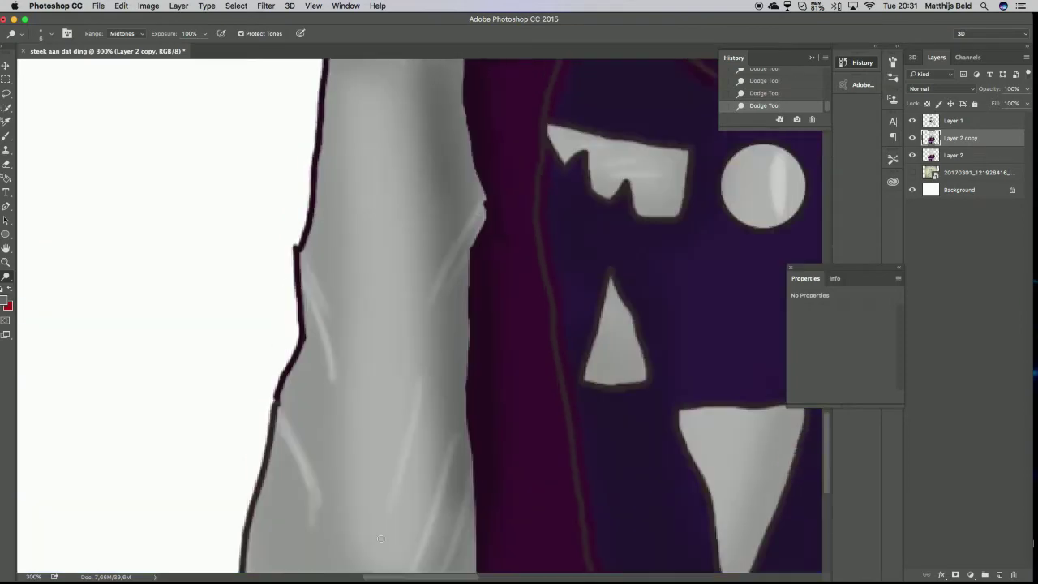
pyautogui.press('z')
pyautogui.rightClick(231, 248)
pyautogui.click(251, 253)
# Zoom out to the full character and set the Blur tool to Lighten mode on Layer 2 copy
pyautogui.hotkey('ctrl', '+')
pyautogui.press('r')
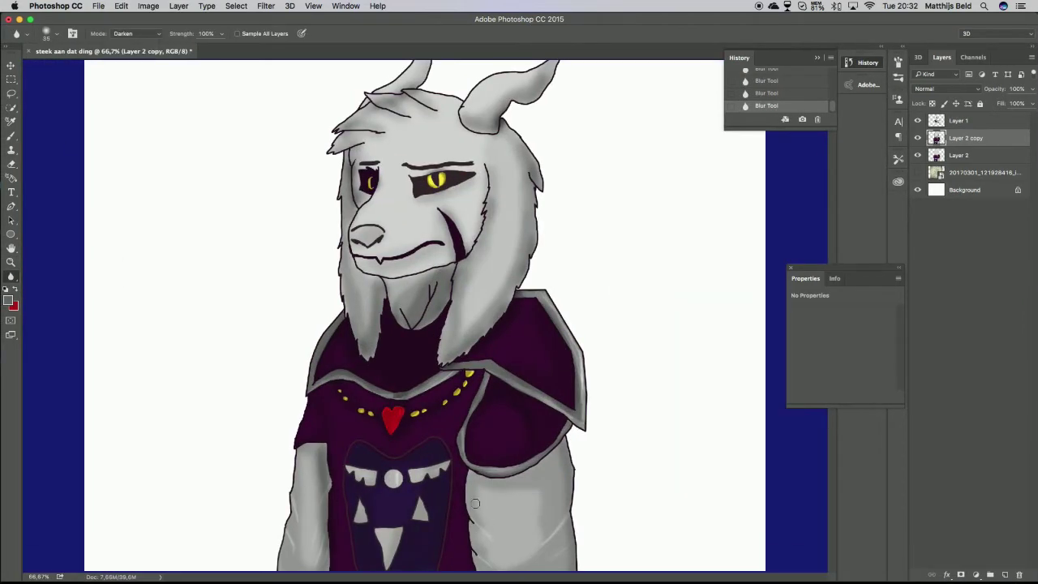
pyautogui.hotkey('shift', '+')
pyautogui.hotkey('alt', ']')
pyautogui.hotkey('alt', '[')
pyautogui.hotkey('alt', ']')
pyautogui.hotkey('alt', '[')
# Hide the white Background, add a new layer with black foreground, and move it above Background
pyautogui.click(916, 189)
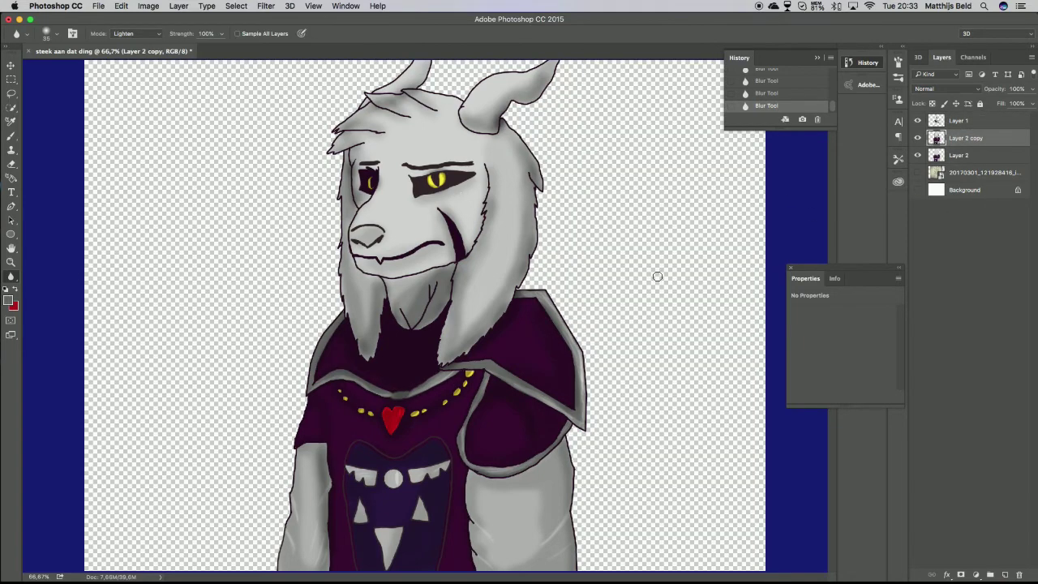
pyautogui.click(8, 301)
pyautogui.click(894, 294)
pyautogui.click(1004, 573)
pyautogui.hotkey('ctrl', 'shift', '[')
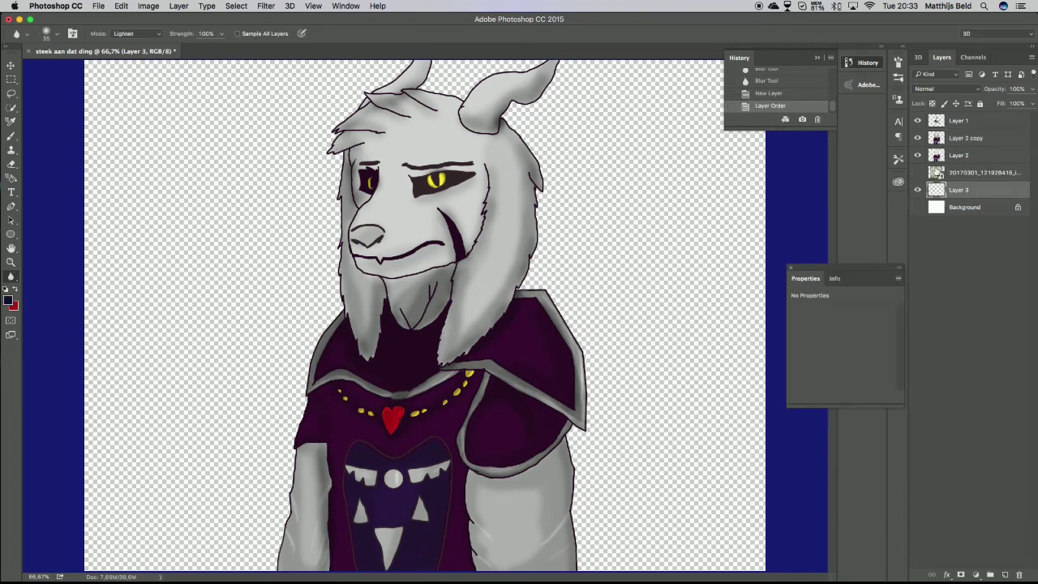
# Hide the artwork layers, fill Layer 3 with dark navy, then show the artwork again
pyautogui.click(917, 138)
pyautogui.click(917, 155)
pyautogui.click(917, 120)
pyautogui.click(8, 301)
pyautogui.click(894, 294)
pyautogui.press('b')
pyautogui.click(46, 34)
pyautogui.moveTo(454, 341)
pyautogui.mouseDown()
pyautogui.moveTo(679, 120)
pyautogui.moveTo(533, 441)
pyautogui.moveTo(519, 97)
pyautogui.mouseUp()
pyautogui.click(12, 276)
pyautogui.click(65, 472)
pyautogui.click(194, 248)
pyautogui.moveTo(917, 120); pyautogui.dragTo(916, 155)
# Set brush size 28, try Dissolve, Behind and Subtract modes, then return to Normal
pyautogui.click(8, 300)
pyautogui.click(894, 295)
pyautogui.press('b')
pyautogui.click(57, 33)
pyautogui.doubleClick(23, 114)
pyautogui.click(138, 33)
pyautogui.click(142, 37)
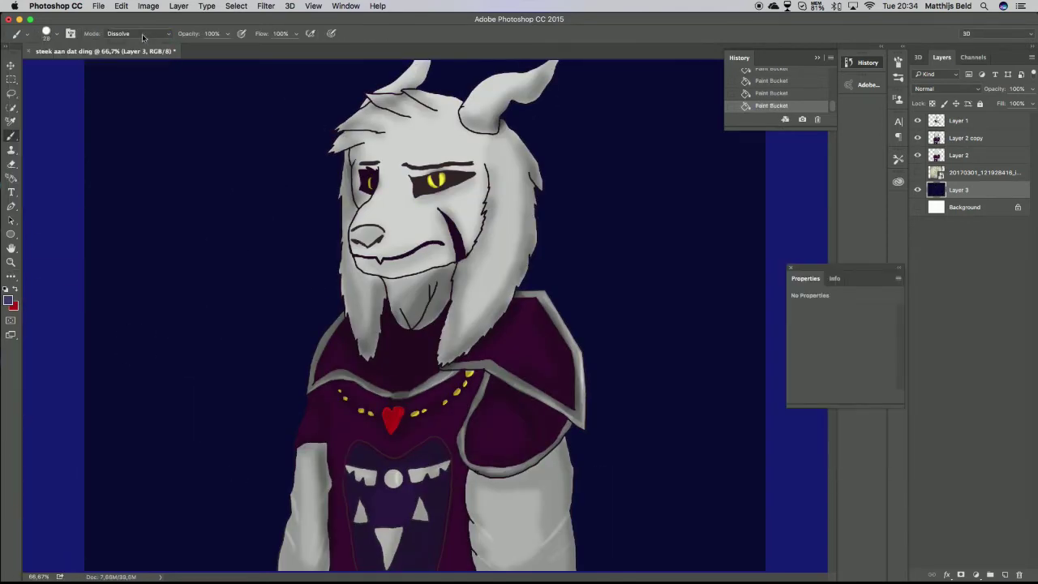
pyautogui.click(138, 33)
pyautogui.click(121, 77)
pyautogui.click(138, 33)
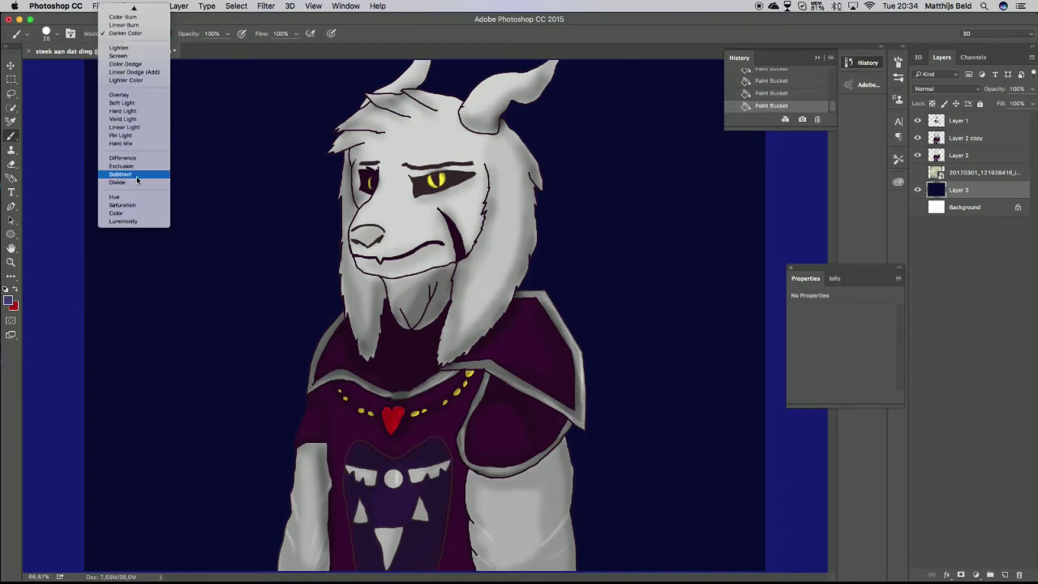
pyautogui.click(122, 170)
pyautogui.moveTo(307, 147); pyautogui.dragTo(215, 381)
pyautogui.hotkey('ctrl', 'z')
pyautogui.click(138, 33)
pyautogui.click(122, 12)
# Choose cyan as the painting colour and paint a cyan glow along the arm's edge
pyautogui.click(8, 301)
pyautogui.click(758, 364)
pyautogui.click(891, 294)
pyautogui.moveTo(523, 284); pyautogui.dragTo(531, 178)
pyautogui.hotkey('ctrl', 'z')
pyautogui.click(8, 301)
pyautogui.click(797, 362)
pyautogui.click(771, 362)
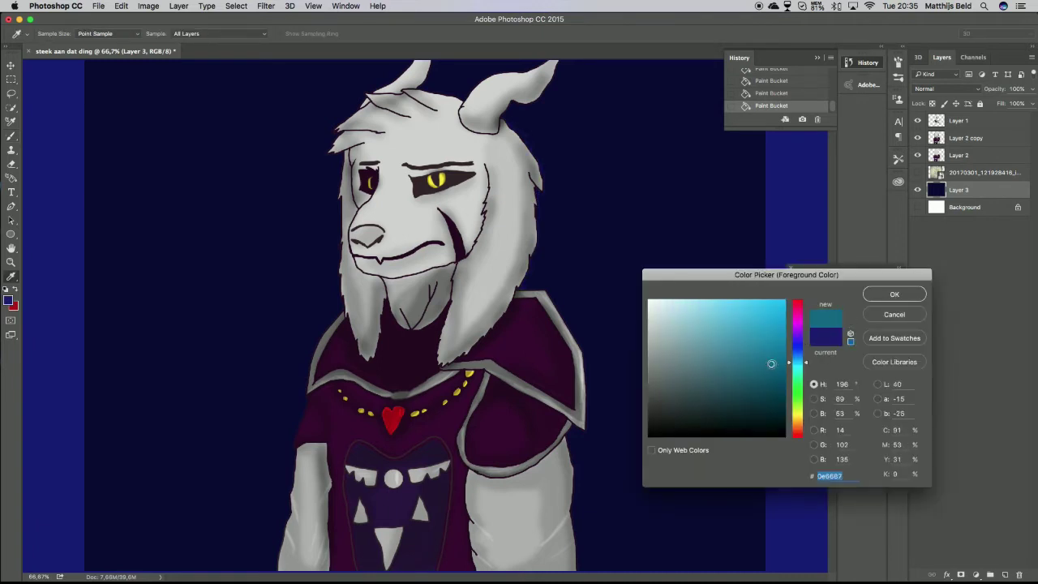
pyautogui.click(894, 294)
pyautogui.moveTo(567, 436); pyautogui.dragTo(574, 531)
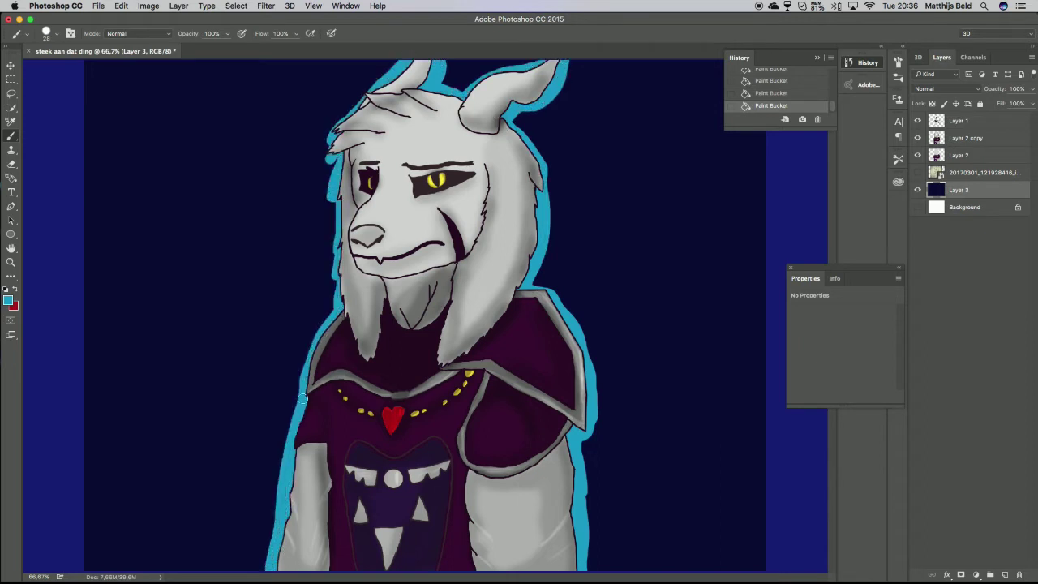
# Switch to the Burn tool and darken along the character's outline
pyautogui.click(11, 275)
pyautogui.click(48, 421)
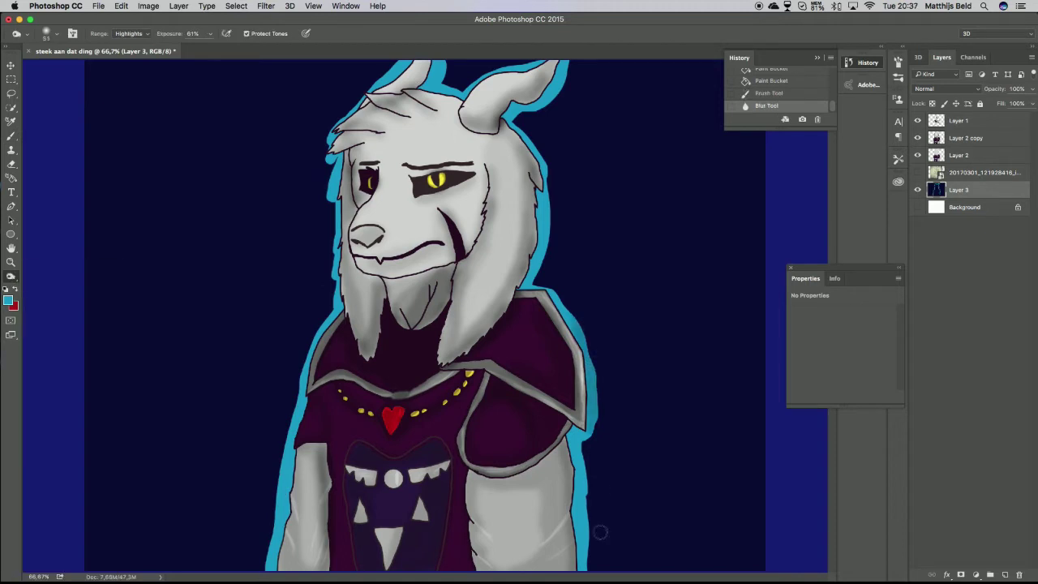
pyautogui.moveTo(584, 324); pyautogui.dragTo(309, 405)
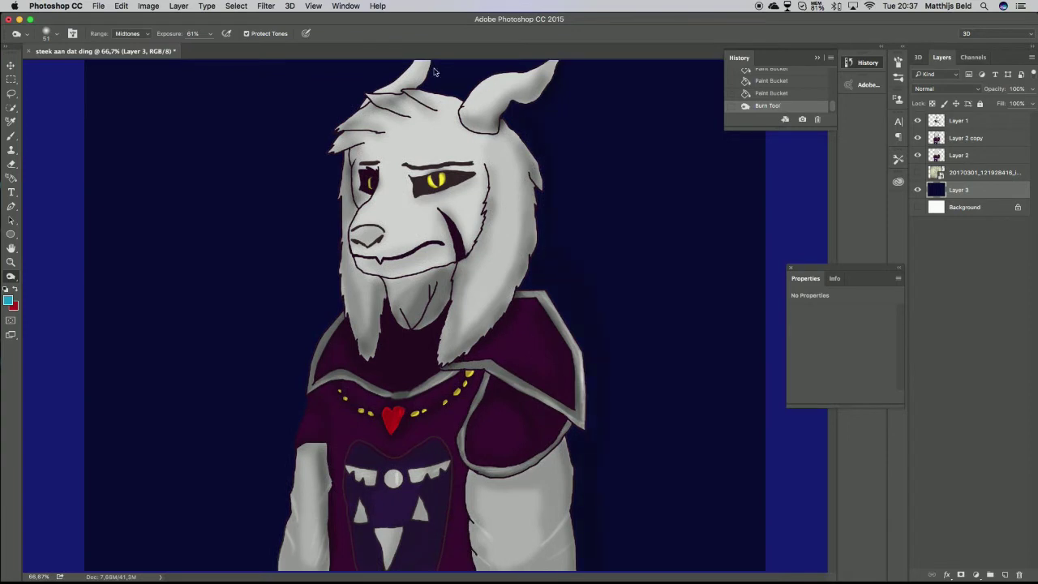
# Add a new empty layer for the eye glow, undoing a trial blue stroke on the pupil
pyautogui.press('b')
pyautogui.scroll(3, 430, 179)
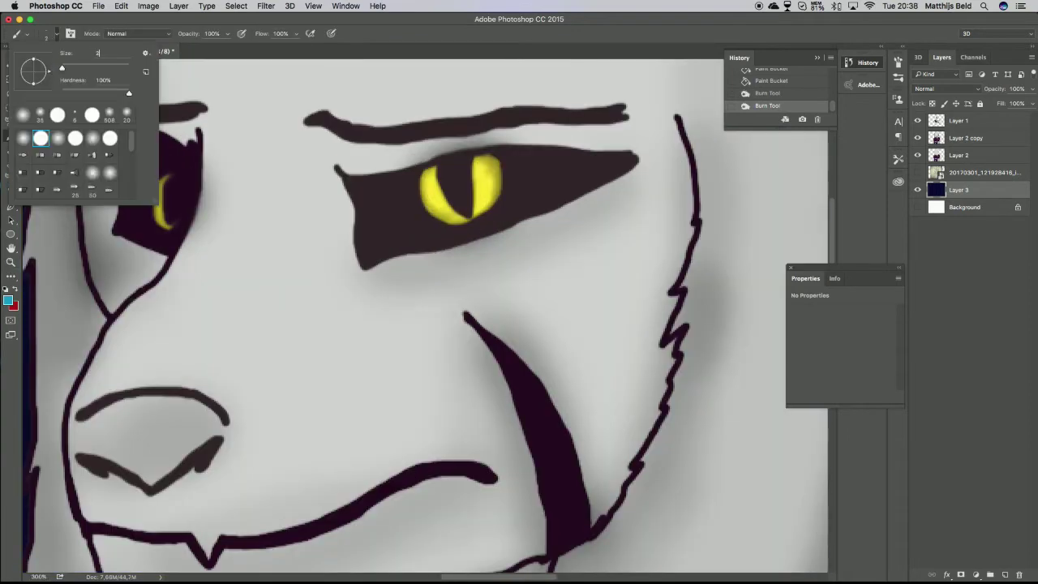
pyautogui.hotkey('ctrl', 'shift', 'alt', 'n')
pyautogui.moveTo(474, 177); pyautogui.dragTo(475, 196)
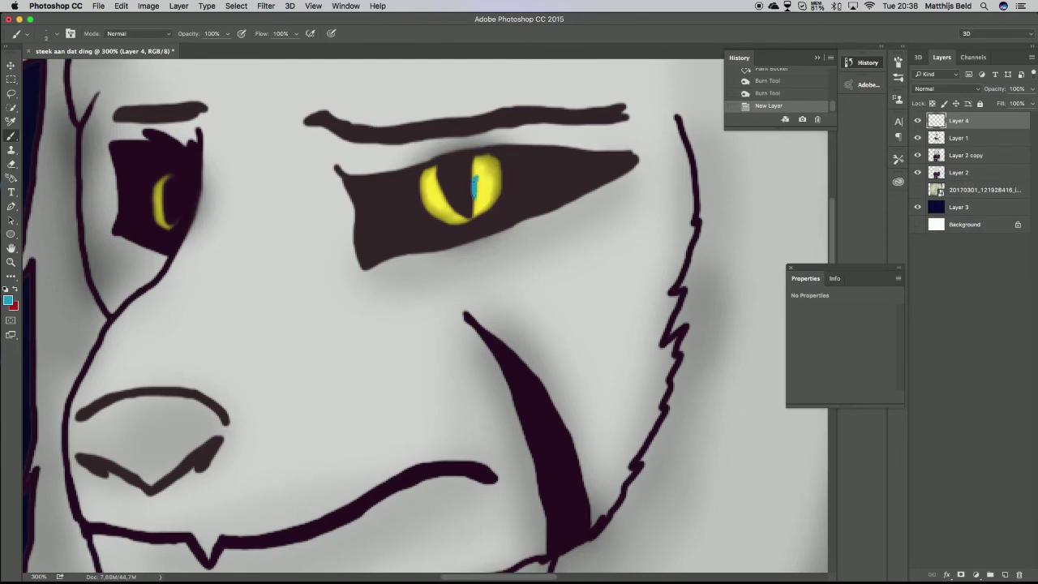
pyautogui.scroll(1, 450, 150)
pyautogui.hotkey('ctrl', 'z')
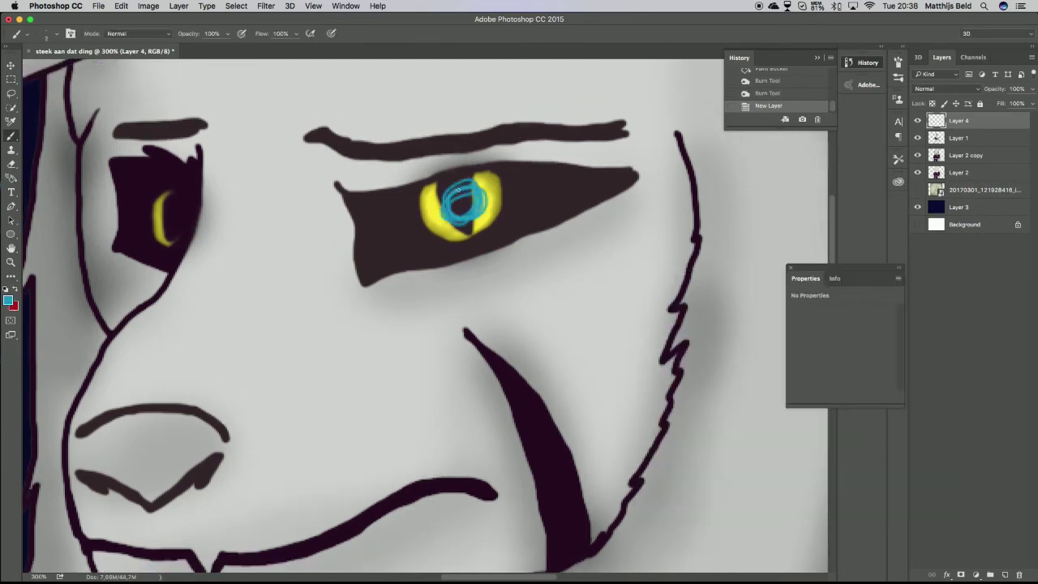
# Paint a thin blue stroke above the pupil and blur it smooth
pyautogui.press('i')
pyautogui.click(10, 275)
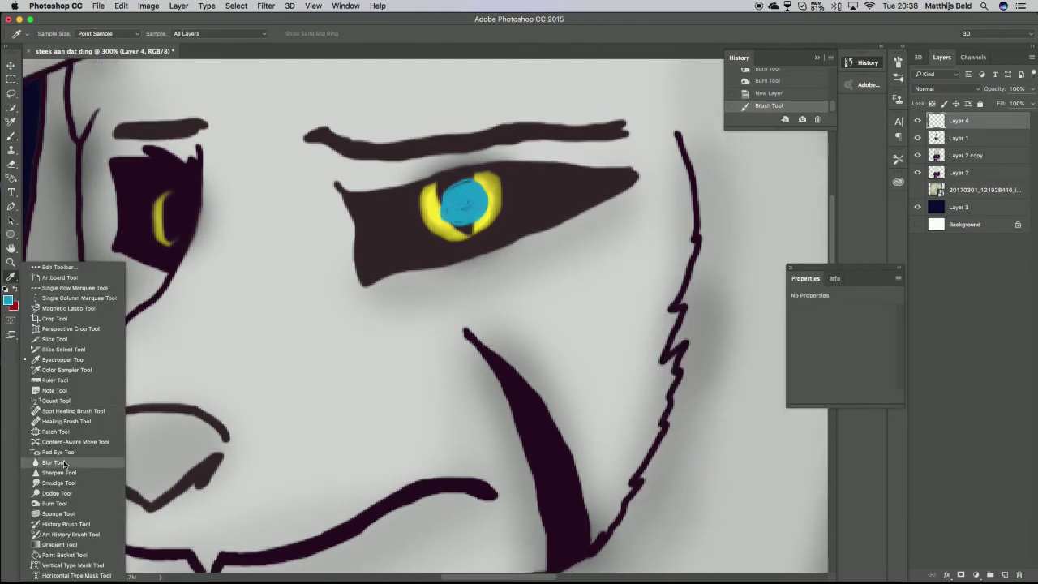
pyautogui.click(8, 138)
pyautogui.moveTo(471, 198); pyautogui.dragTo(480, 147)
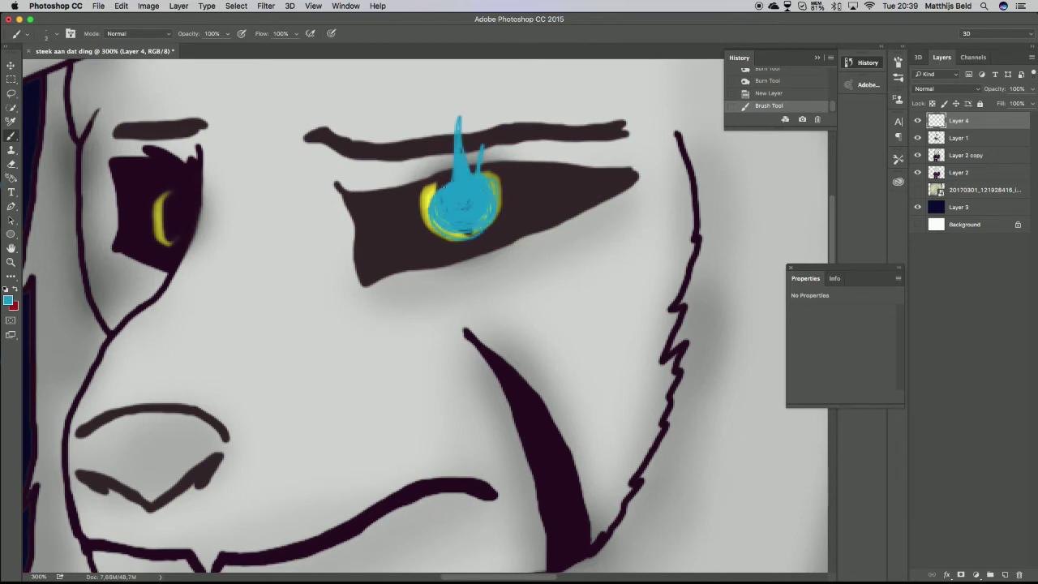
pyautogui.click(10, 275)
pyautogui.click(48, 422)
pyautogui.moveTo(478, 114); pyautogui.dragTo(454, 195)
# Lower the glow layer to 35% opacity and paint wider translucent blue strokes around the eye
pyautogui.click(1016, 88)
pyautogui.write('5035b')
pyautogui.moveTo(515, 146)
pyautogui.mouseDown()
pyautogui.moveTo(519, 214)
pyautogui.moveTo(462, 154)
pyautogui.mouseUp()
pyautogui.click(47, 33)
pyautogui.scroll(5, 486, 243)
pyautogui.moveTo(454, 239); pyautogui.dragTo(438, 186)
pyautogui.moveTo(412, 284); pyautogui.dragTo(410, 219)
pyautogui.moveTo(519, 268)
pyautogui.mouseDown()
pyautogui.moveTo(513, 188)
pyautogui.moveTo(507, 372)
pyautogui.moveTo(429, 373)
pyautogui.mouseUp()
pyautogui.moveTo(406, 332); pyautogui.dragTo(414, 199)
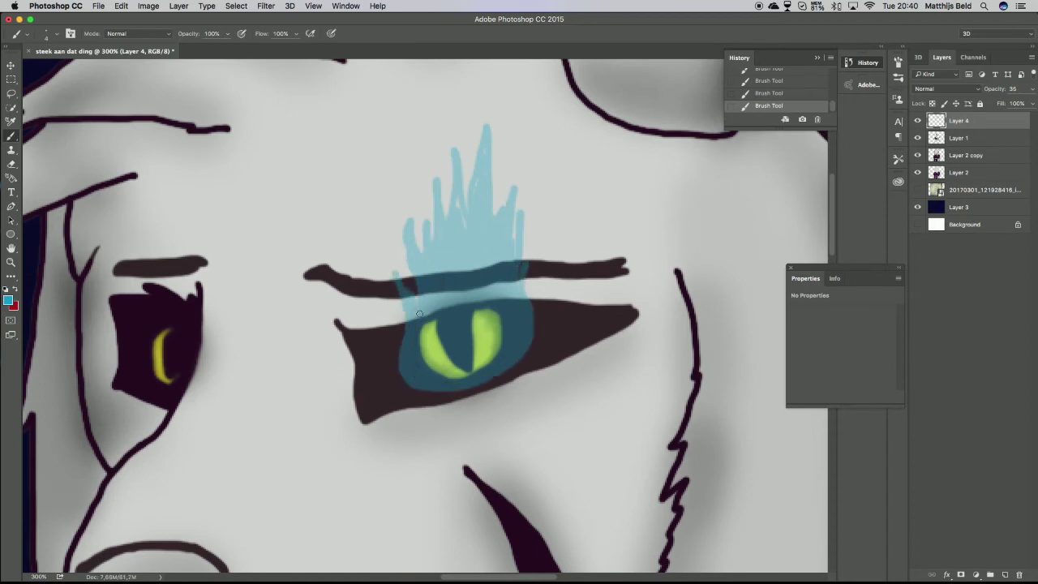
# Erase the tall strokes, shape thicker blue flames above the eye and blur them softer
pyautogui.hotkey('ctrl', 'alt', 'z')
pyautogui.hotkey('ctrl', 'alt', 'z')
pyautogui.hotkey('ctrl', 'alt', 'z')
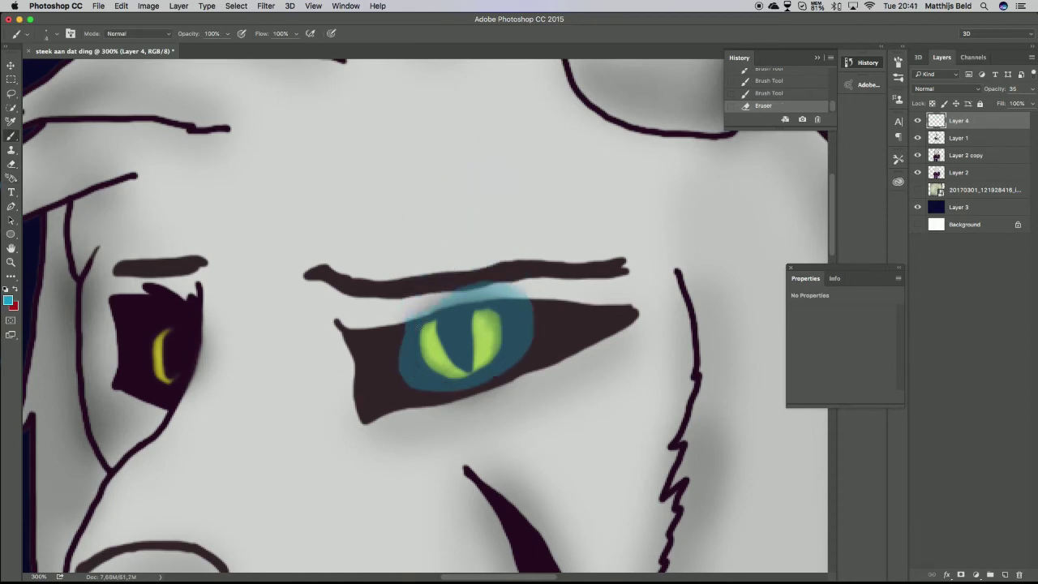
pyautogui.moveTo(415, 294)
pyautogui.mouseDown()
pyautogui.moveTo(438, 269)
pyautogui.moveTo(468, 114)
pyautogui.moveTo(502, 267)
pyautogui.mouseUp()
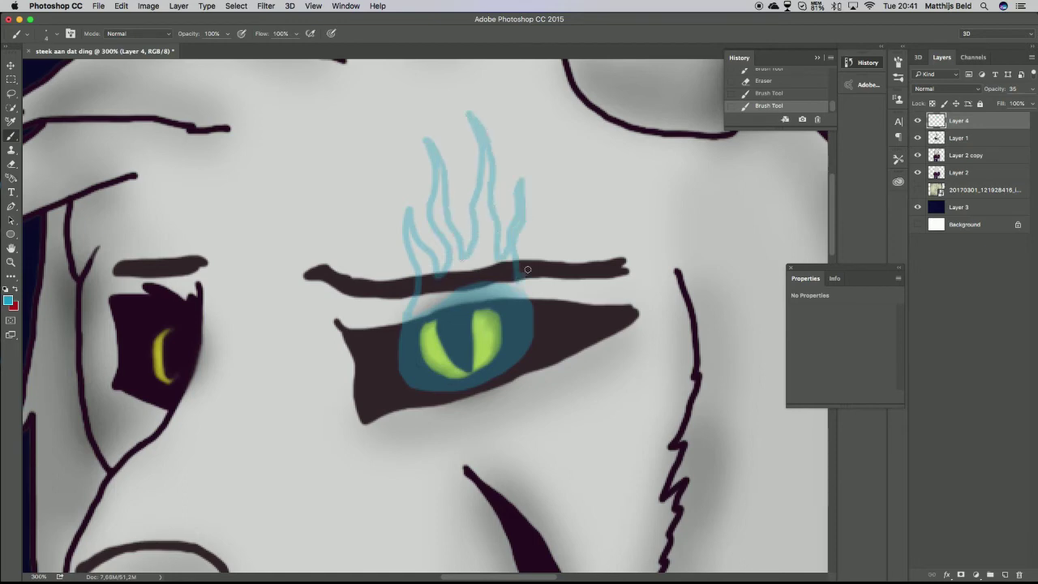
pyautogui.moveTo(560, 209); pyautogui.dragTo(531, 292)
pyautogui.moveTo(485, 163); pyautogui.dragTo(490, 280)
pyautogui.moveTo(442, 178); pyautogui.dragTo(414, 326)
pyautogui.press('r')
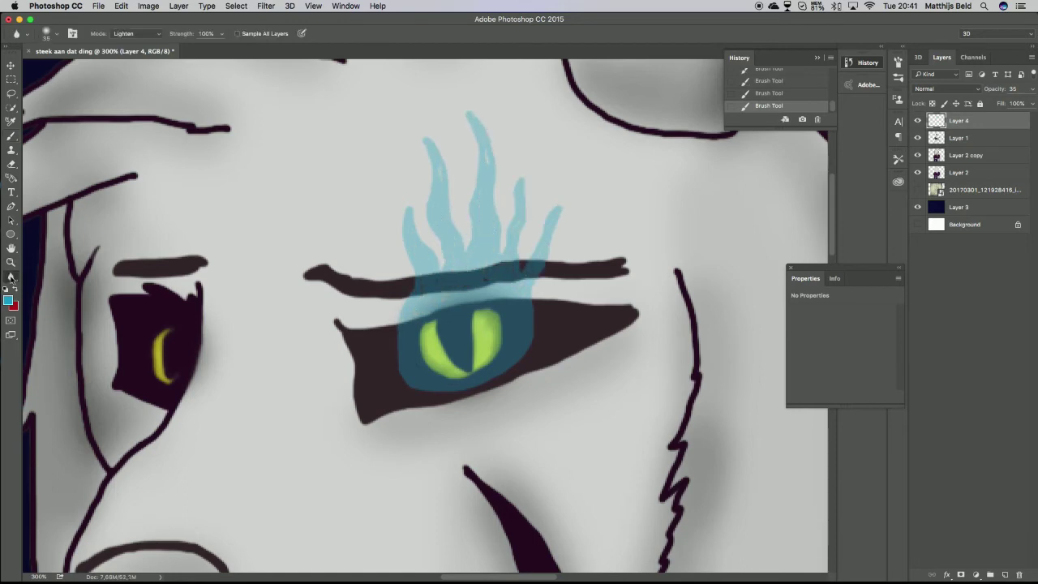
pyautogui.moveTo(532, 301)
pyautogui.mouseDown()
pyautogui.moveTo(475, 169)
pyautogui.moveTo(535, 259)
pyautogui.moveTo(470, 368)
pyautogui.mouseUp()
# Undo stray strokes over the cat eye and zoom to fit the whole picture
pyautogui.press('b')
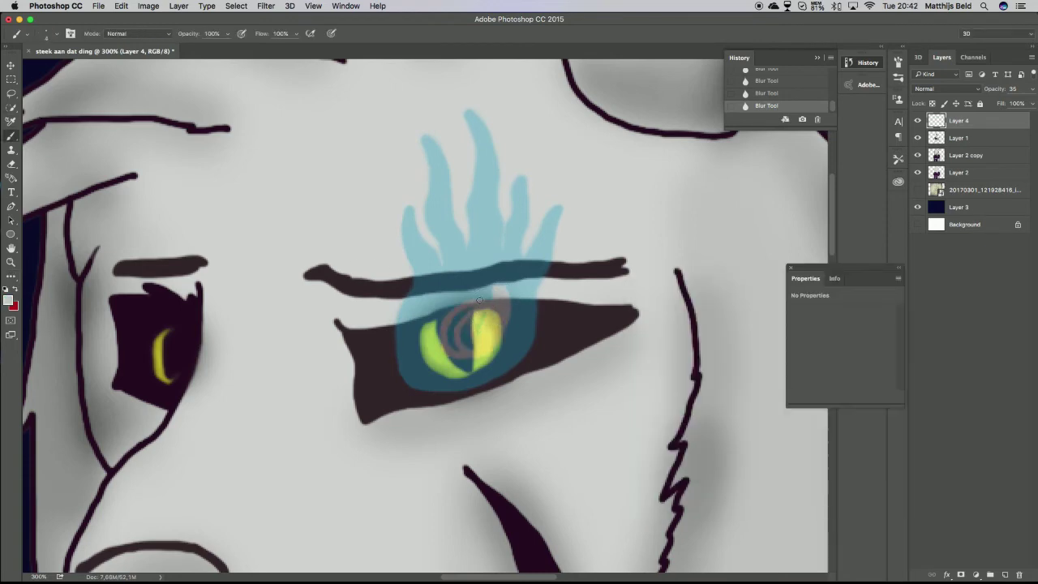
pyautogui.hotkey('ctrl', 'z')
pyautogui.press('x')
pyautogui.moveTo(487, 320); pyautogui.dragTo(462, 357)
pyautogui.hotkey('ctrl', 'z')
pyautogui.press('z')
pyautogui.rightClick(122, 219)
pyautogui.click(142, 225)
pyautogui.rightClick(10, 276)
pyautogui.click(48, 280)
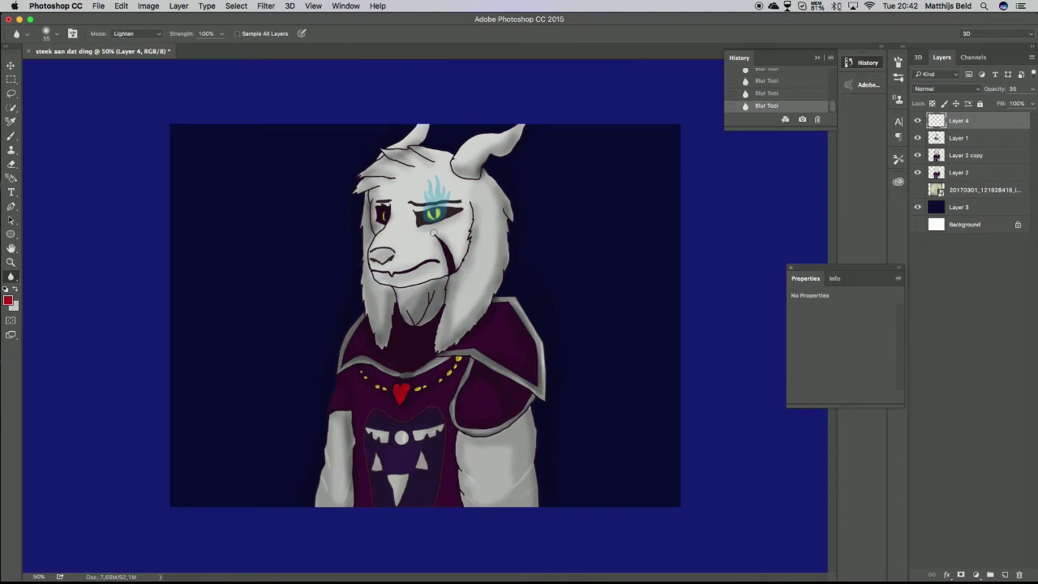
# Clear the old flame strokes from Layer 4
pyautogui.moveTo(990, 88); pyautogui.dragTo(966, 90)
pyautogui.click(965, 267)
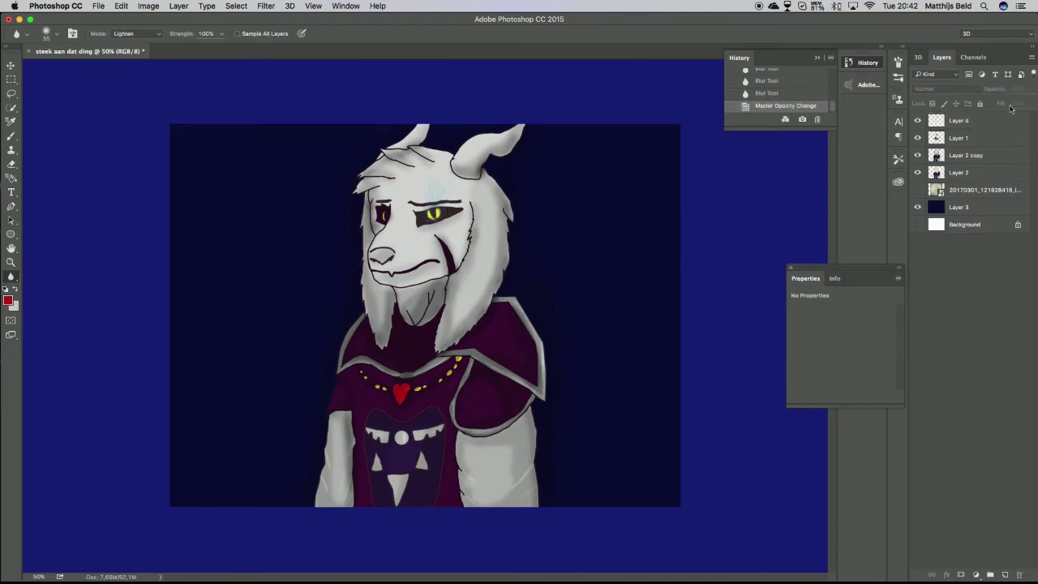
pyautogui.click(928, 121)
pyautogui.press('e')
pyautogui.click(417, 230)
# Pick a teal foreground colour and a textured brush at size 63
pyautogui.press('b')
pyautogui.click(8, 301)
pyautogui.click(894, 294)
pyautogui.click(50, 34)
pyautogui.moveTo(332, 218); pyautogui.dragTo(261, 348)
pyautogui.hotkey('ctrl', 'z')
pyautogui.click(50, 34)
pyautogui.click(50, 33)
pyautogui.click(50, 33)
pyautogui.doubleClick(85, 174)
# Paint faint teal streaks across the background and move Layer 4 just above Layer 3
pyautogui.moveTo(321, 199)
pyautogui.mouseDown()
pyautogui.moveTo(237, 337)
pyautogui.moveTo(271, 387)
pyautogui.moveTo(235, 418)
pyautogui.mouseUp()
pyautogui.moveTo(620, 178); pyautogui.dragTo(546, 368)
pyautogui.moveTo(250, 233); pyautogui.dragTo(173, 496)
pyautogui.moveTo(958, 120); pyautogui.dragTo(958, 199)
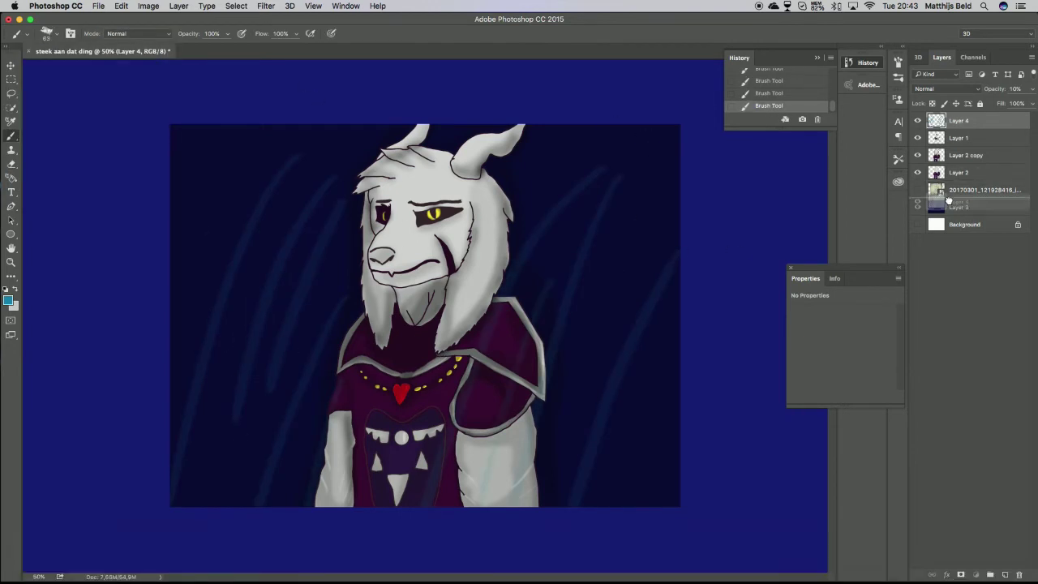
pyautogui.moveTo(654, 203); pyautogui.dragTo(551, 436)
pyautogui.moveTo(240, 158); pyautogui.dragTo(209, 315)
pyautogui.moveTo(673, 386); pyautogui.dragTo(632, 506)
# Blur the background streaks using all layers, then smudge them with Finger Painting enabled
pyautogui.click(11, 276)
pyautogui.click(237, 33)
pyautogui.moveTo(611, 382); pyautogui.dragTo(549, 478)
pyautogui.moveTo(581, 192); pyautogui.dragTo(590, 339)
pyautogui.click(11, 276)
pyautogui.moveTo(567, 438); pyautogui.dragTo(589, 503)
pyautogui.moveTo(652, 261)
pyautogui.mouseDown()
pyautogui.moveTo(589, 317)
pyautogui.moveTo(318, 362)
pyautogui.mouseUp()
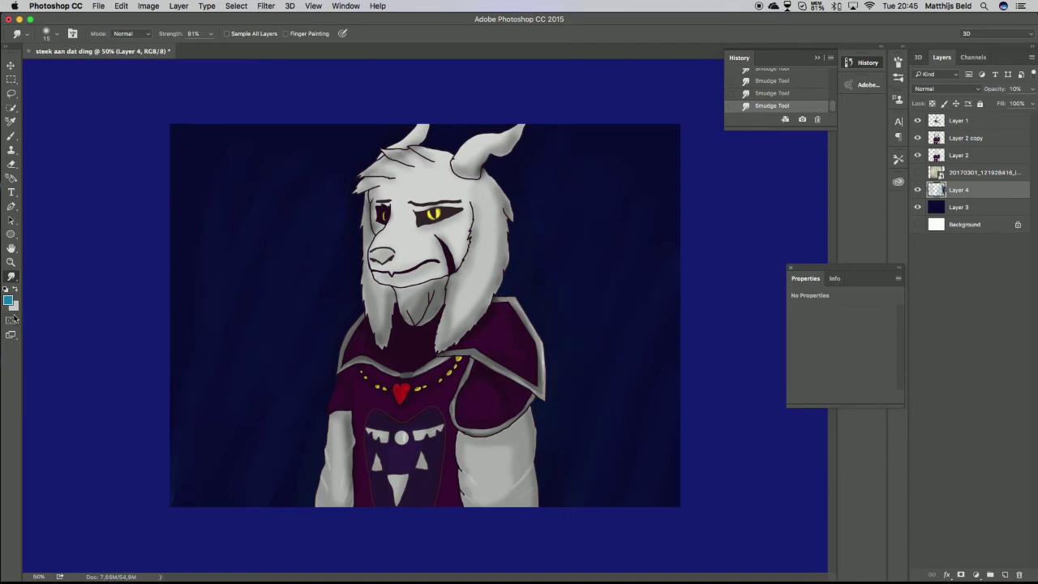
pyautogui.click(286, 33)
# Set Layer 4 to 40% opacity and smudge away the green patch on the right
pyautogui.press('b')
pyautogui.moveTo(620, 324); pyautogui.dragTo(613, 356)
pyautogui.click(1013, 89)
pyautogui.write('100')
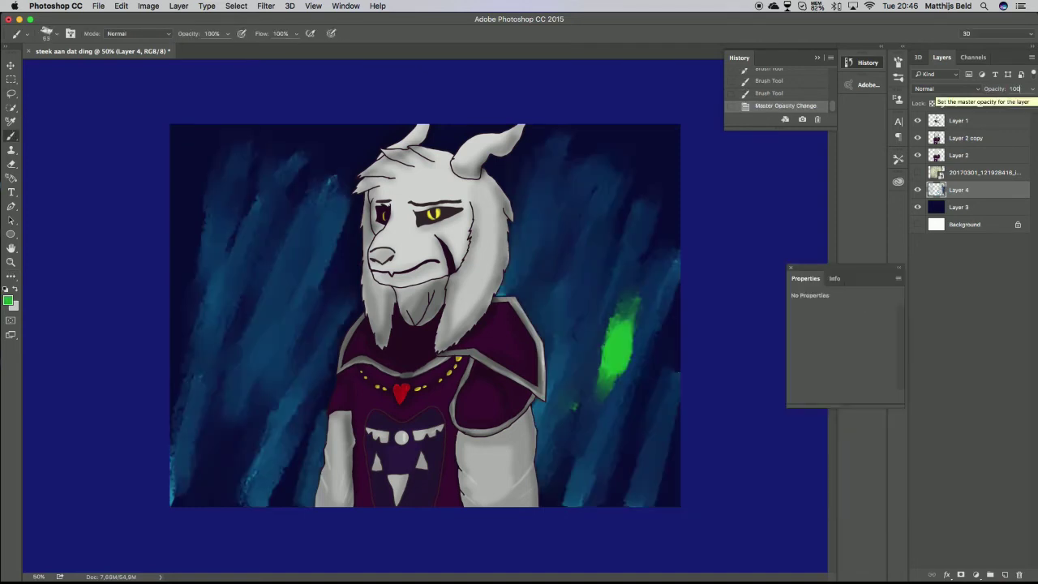
pyautogui.write('40r')
pyautogui.press('Return')
pyautogui.moveTo(620, 328); pyautogui.dragTo(599, 356)
# Dab a blue bokeh blob on the right and a purple one left of the head
pyautogui.click(8, 301)
pyautogui.press('Escape')
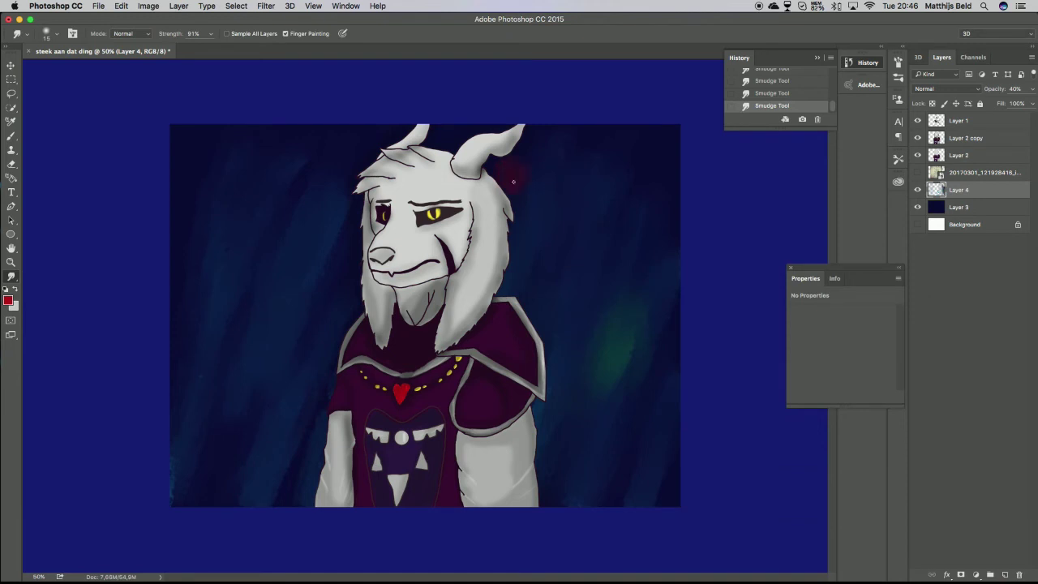
pyautogui.click(8, 301)
pyautogui.click(891, 295)
pyautogui.moveTo(591, 232); pyautogui.dragTo(582, 241)
pyautogui.click(8, 301)
pyautogui.click(892, 295)
pyautogui.moveTo(323, 203); pyautogui.dragTo(302, 177)
# Dab orange, yellow and green bokeh blobs on the left and right background
pyautogui.click(8, 301)
pyautogui.click(891, 294)
pyautogui.moveTo(264, 288); pyautogui.dragTo(266, 312)
pyautogui.click(8, 301)
pyautogui.click(891, 294)
pyautogui.moveTo(243, 405); pyautogui.dragTo(253, 425)
pyautogui.click(9, 301)
pyautogui.click(892, 295)
pyautogui.moveTo(599, 340); pyautogui.dragTo(620, 369)
# Add magenta and red blobs near the head, then blend the lower-left blob without adding colour
pyautogui.click(9, 301)
pyautogui.click(891, 294)
pyautogui.moveTo(318, 191); pyautogui.dragTo(314, 207)
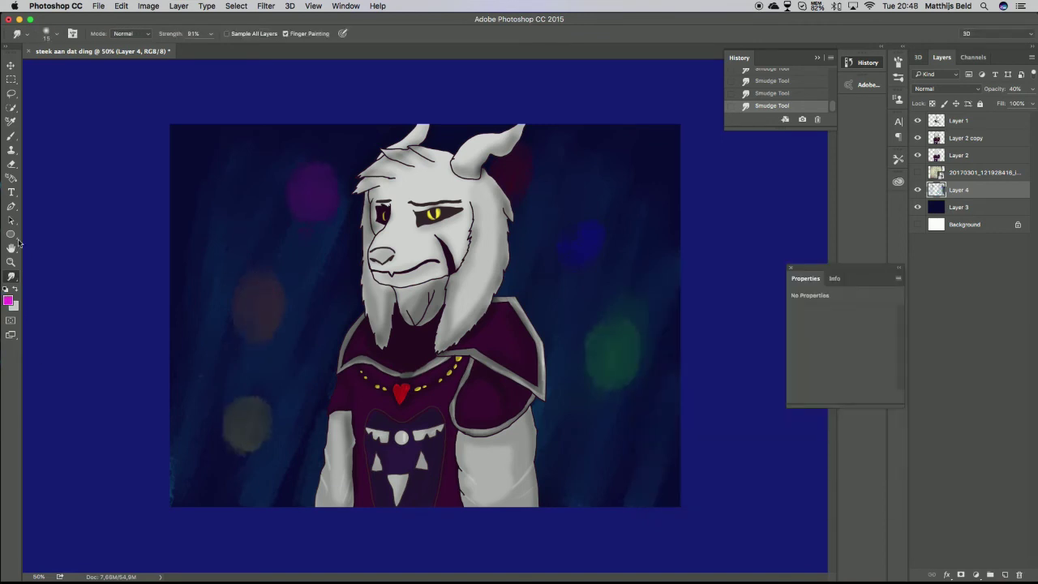
pyautogui.click(8, 301)
pyautogui.click(892, 294)
pyautogui.moveTo(506, 166); pyautogui.dragTo(527, 182)
pyautogui.click(286, 34)
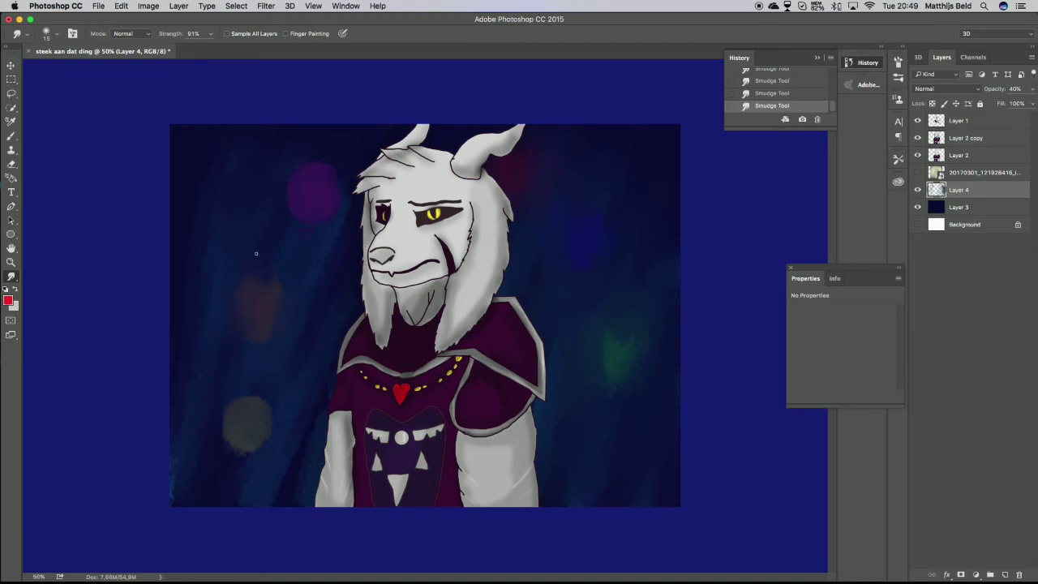
pyautogui.moveTo(272, 405)
pyautogui.mouseDown()
pyautogui.moveTo(273, 417)
pyautogui.moveTo(259, 396)
pyautogui.moveTo(225, 439)
pyautogui.moveTo(247, 416)
pyautogui.moveTo(237, 450)
pyautogui.mouseUp()
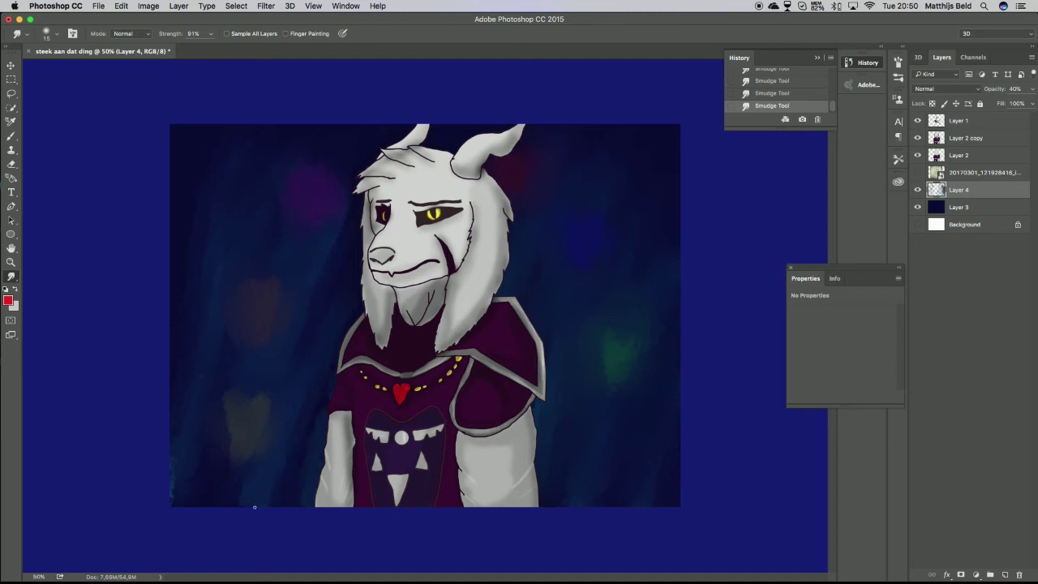
# Add a new top layer and smudge orange colour over the eye with Finger Painting
pyautogui.hotkey('ctrl', 'shift', 'alt', 'n')
pyautogui.hotkey('ctrl', 'shift', ']')
pyautogui.click(285, 33)
pyautogui.moveTo(430, 213); pyautogui.dragTo(438, 214)
# Choose a yellow foreground colour and smudge a yellow glow over the eye
pyautogui.press('i')
pyautogui.click(8, 301)
pyautogui.press('Return')
pyautogui.click(9, 301)
pyautogui.click(798, 324)
pyautogui.press('Return')
pyautogui.press('r')
pyautogui.click(8, 301)
pyautogui.click(799, 393)
pyautogui.press('Return')
pyautogui.moveTo(429, 210); pyautogui.dragTo(437, 217)
# Fade the glow layer to 49%, blend the glow, and set the Blur tool to Color mode
pyautogui.moveTo(1032, 88); pyautogui.dragTo(984, 103)
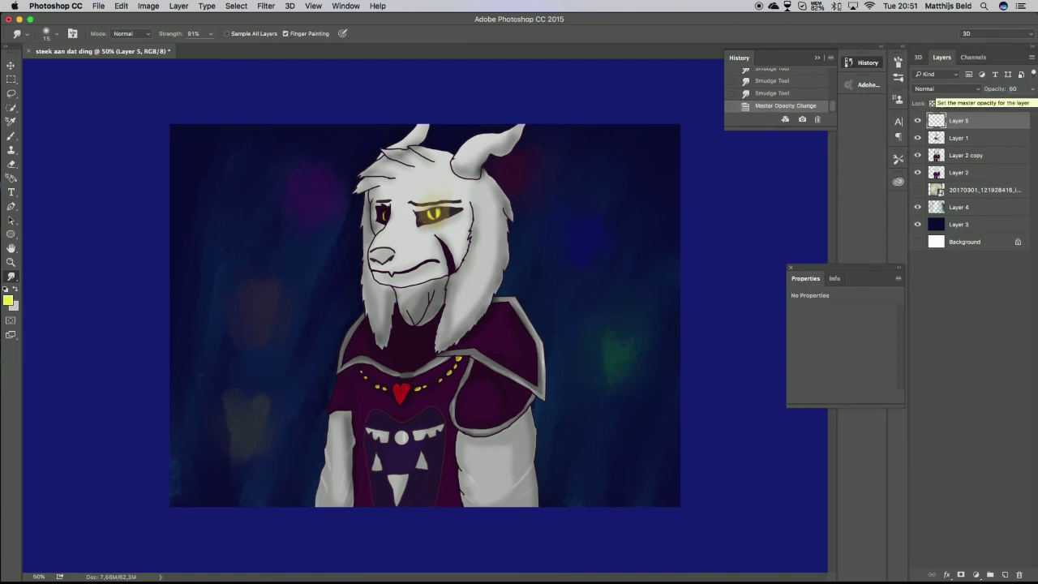
pyautogui.moveTo(429, 209)
pyautogui.mouseDown()
pyautogui.moveTo(444, 204)
pyautogui.moveTo(442, 217)
pyautogui.moveTo(418, 193)
pyautogui.moveTo(401, 197)
pyautogui.mouseUp()
pyautogui.press('e')
pyautogui.click(11, 276)
pyautogui.click(33, 485)
pyautogui.click(157, 33)
pyautogui.click(122, 63)
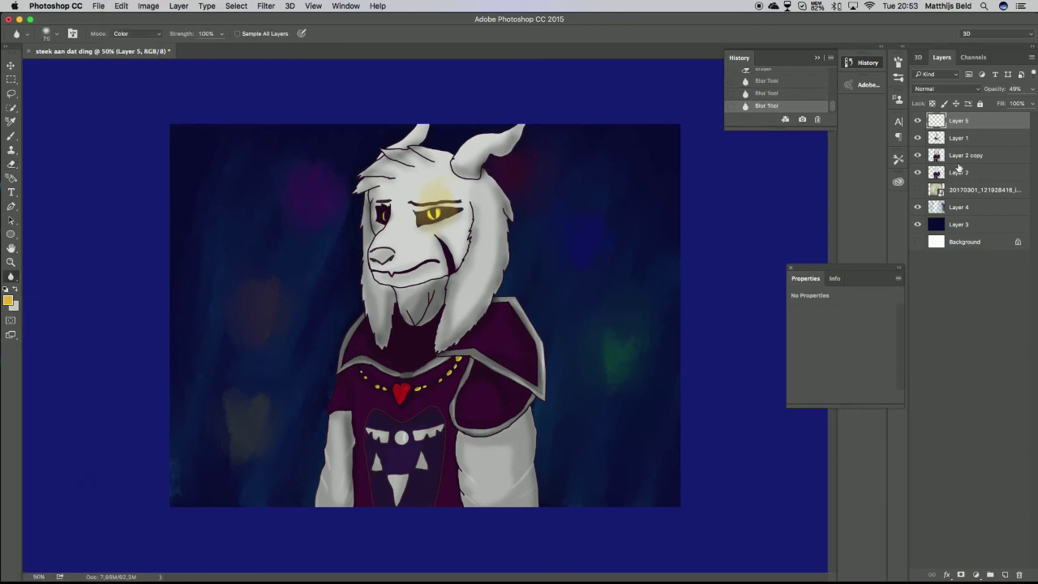
# Try lowering Layer 5's opacity further and close the properties panel
pyautogui.click(964, 154)
pyautogui.click(954, 116)
pyautogui.click(1016, 88)
pyautogui.write('2')
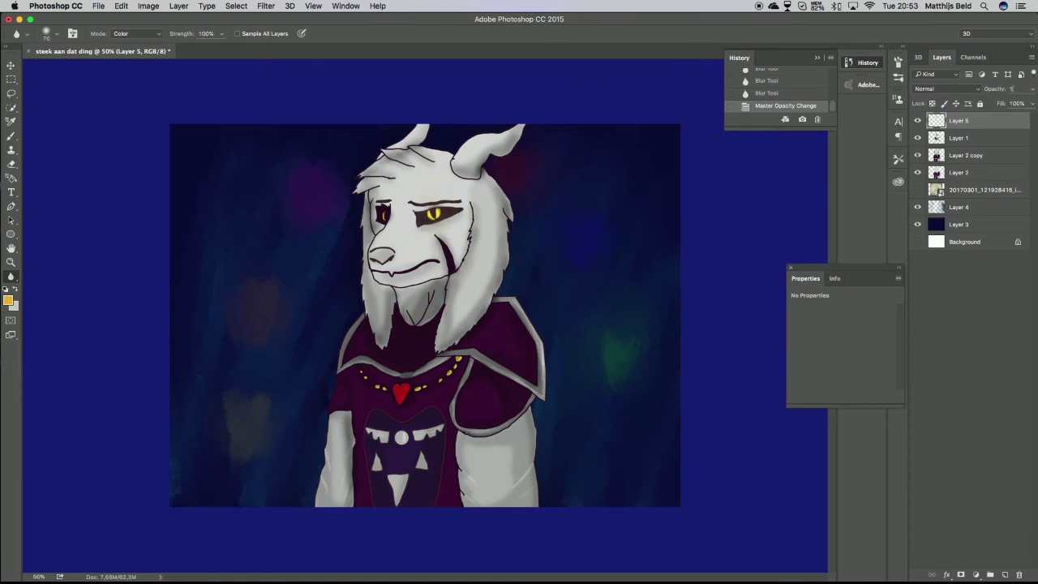
pyautogui.write('v')
pyautogui.press('Return')
pyautogui.press('super+w')
pyautogui.press('Escape')
pyautogui.press('z')
pyautogui.click(771, 220)
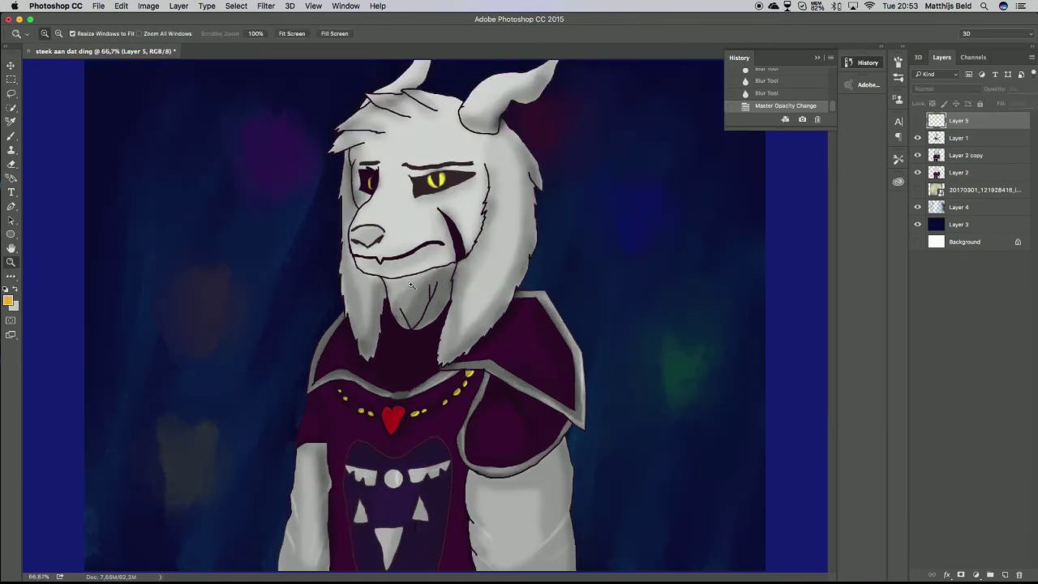
# Collapse the History panel and duplicate Layer 1 from its right-click menu
pyautogui.click(861, 63)
pyautogui.rightClick(950, 136)
pyautogui.click(851, 188)
pyautogui.click(621, 254)
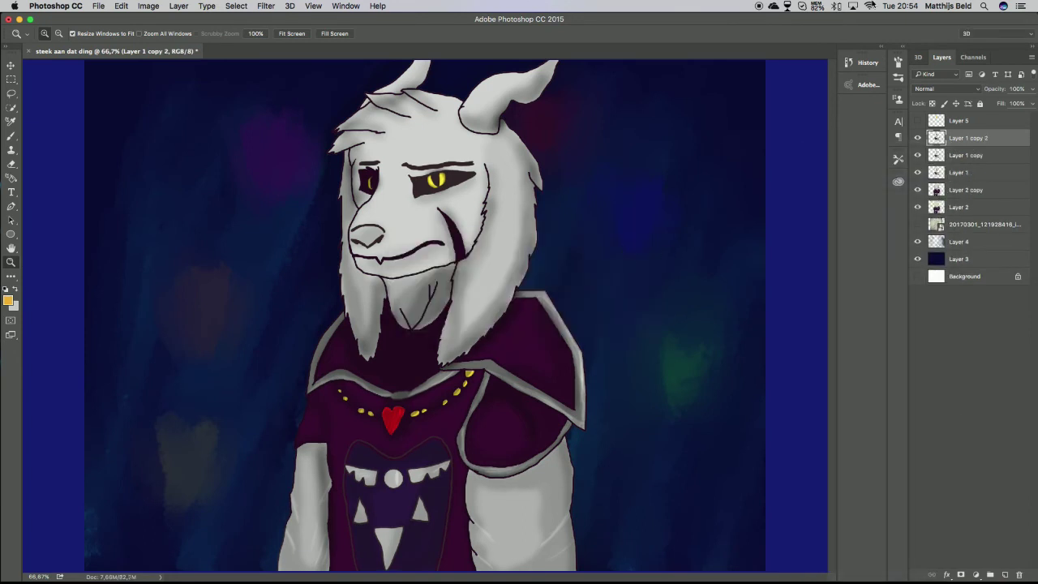